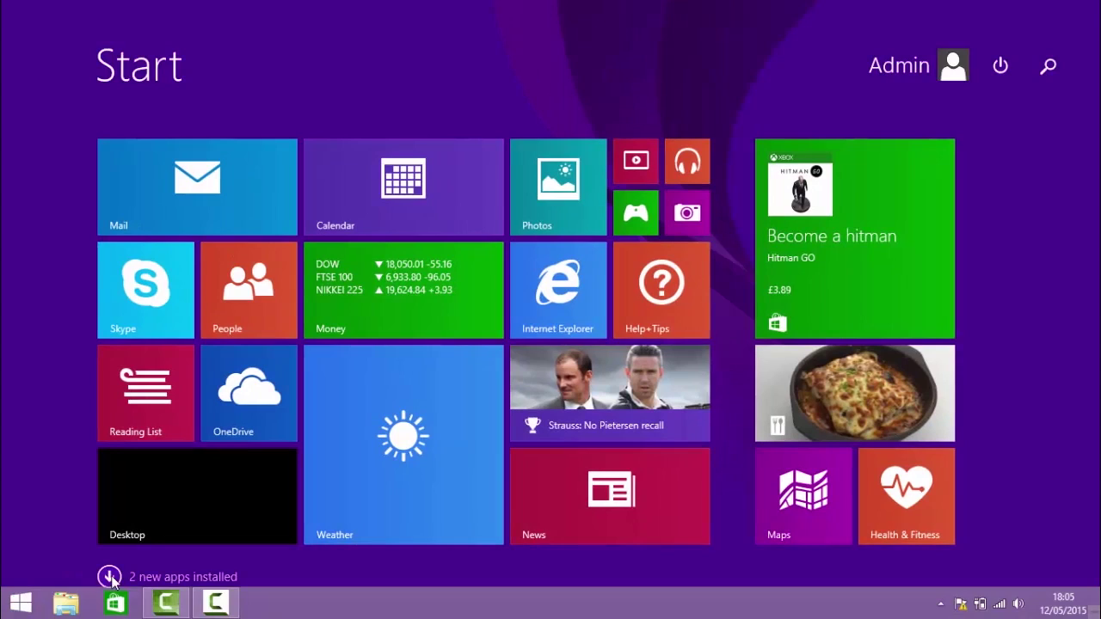
Launch BaseCamp from the installed apps and dismiss the notice about new tracks on the zūmo 590.
{"action": "left_click", "coordinate": [107, 571]}
{"action": "left_click_drag", "start_coordinate": [235, 613], "coordinate": [629, 610]}
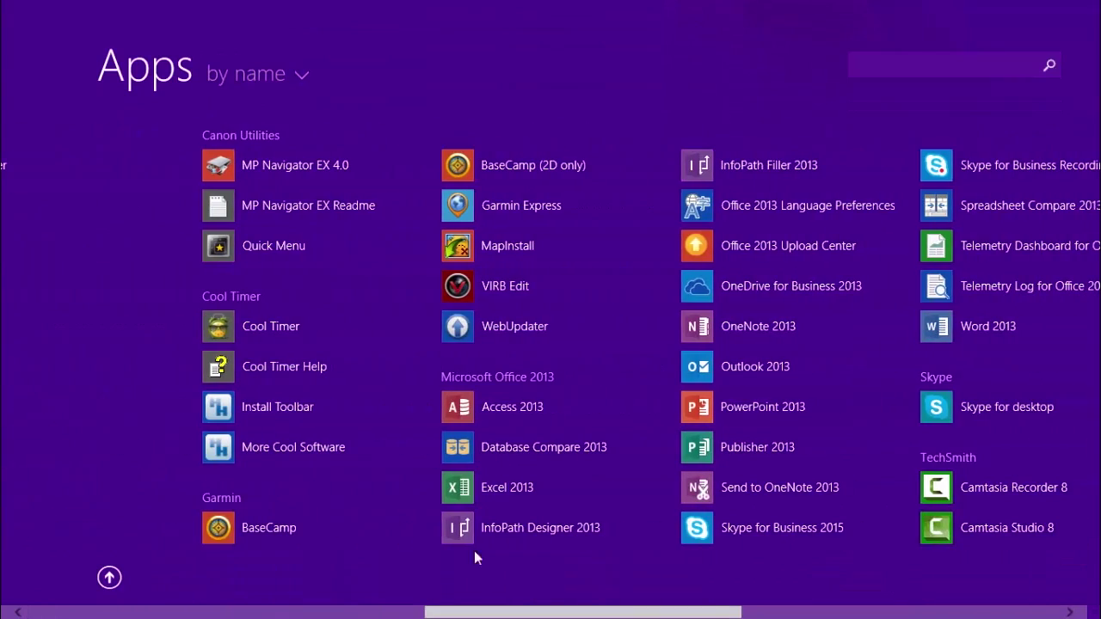
{"action": "left_click", "coordinate": [229, 530]}
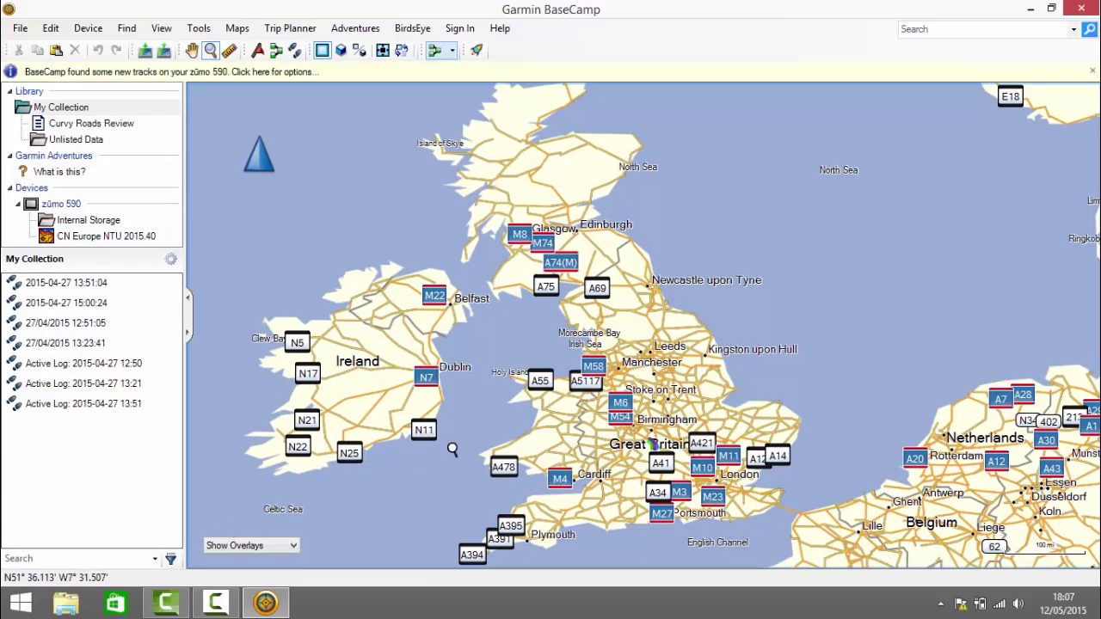
{"action": "left_click", "coordinate": [1092, 71]}
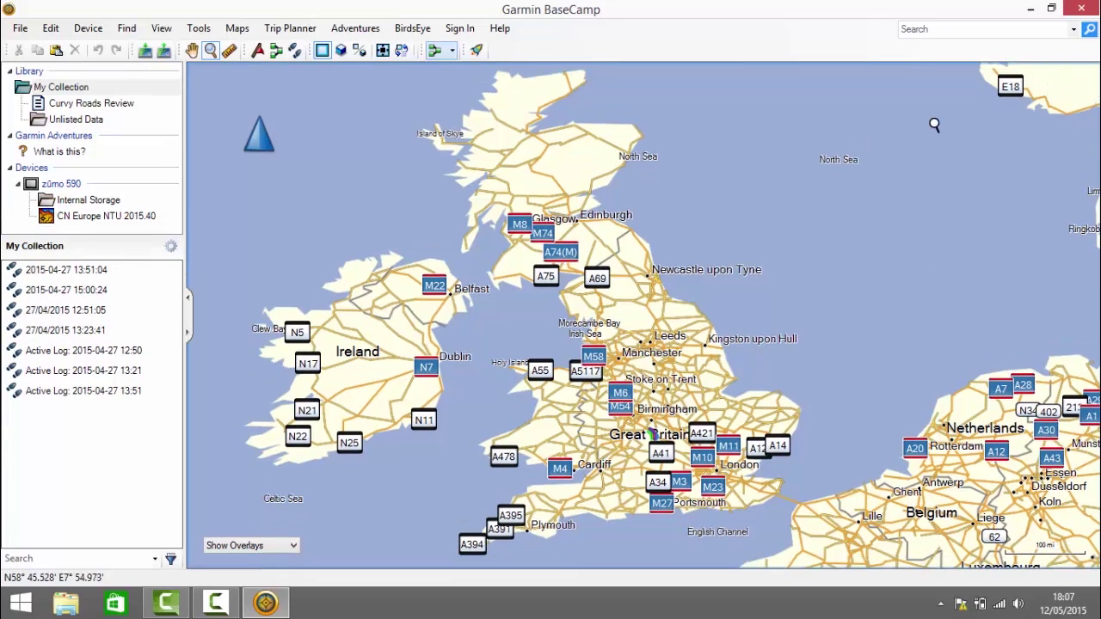
{"action": "left_click", "coordinate": [89, 200]}
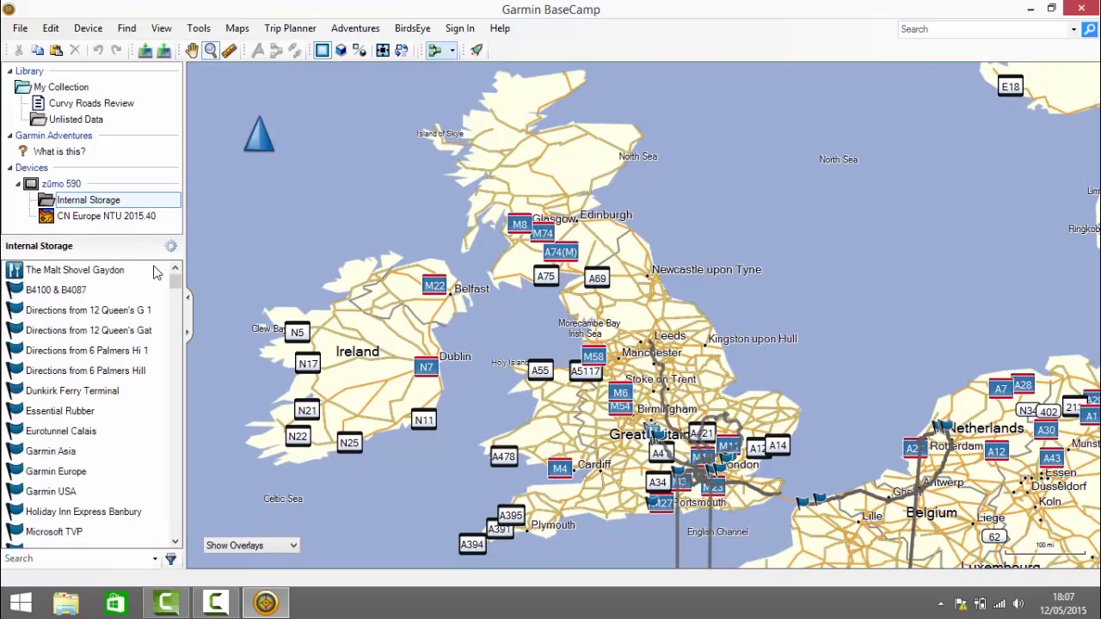
{"action": "left_click_drag", "start_coordinate": [174, 285], "coordinate": [180, 534]}
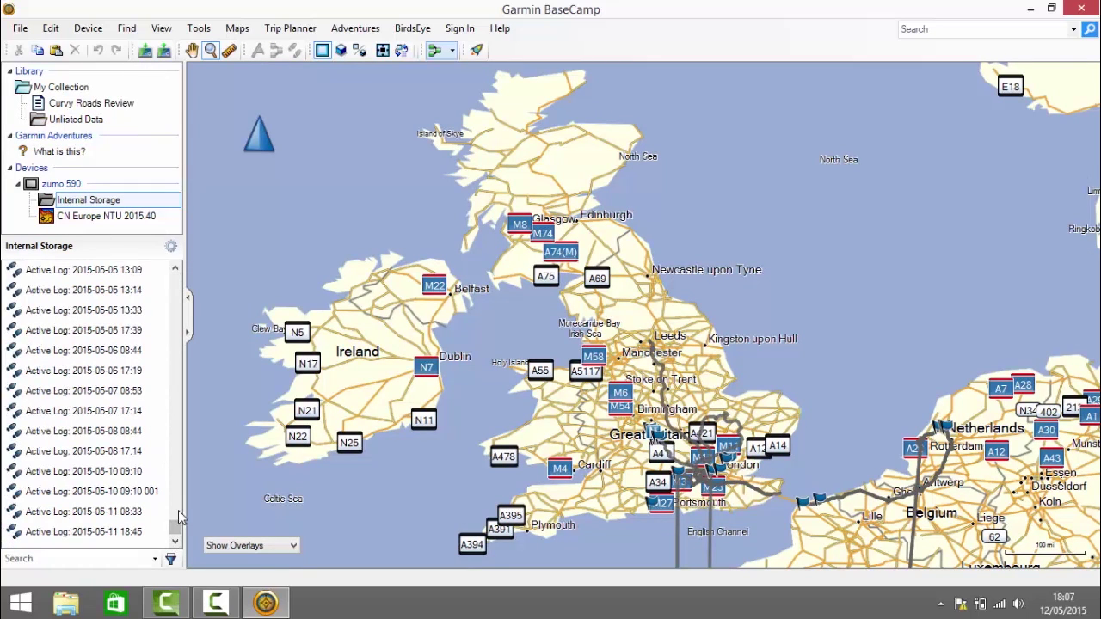
{"action": "left_click", "coordinate": [86, 479]}
{"action": "right_click", "coordinate": [86, 478]}
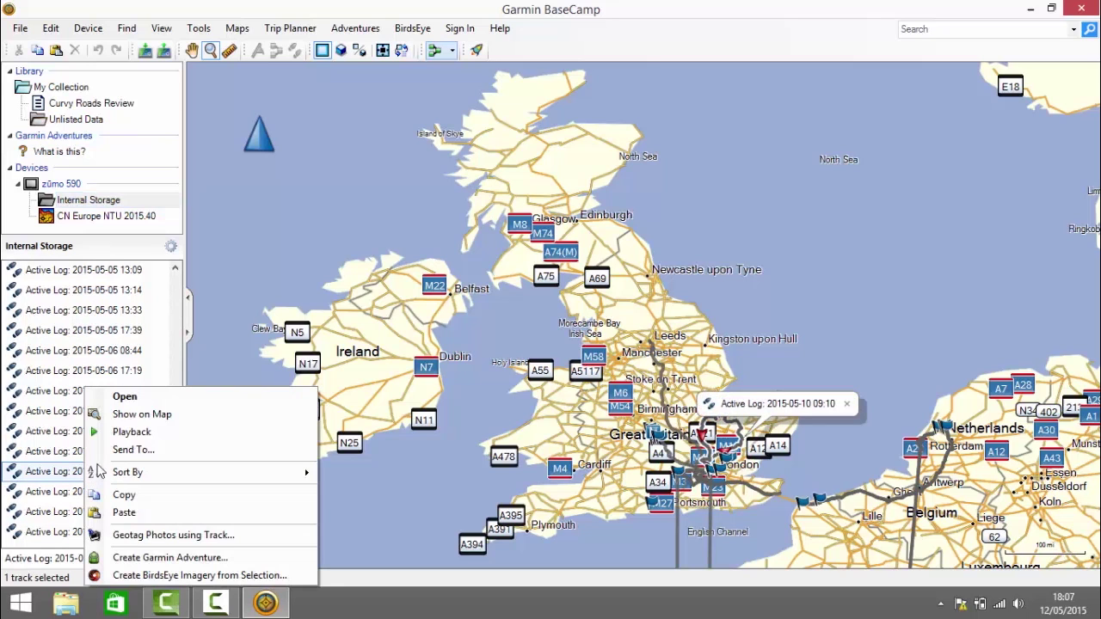
{"action": "left_click", "coordinate": [148, 414]}
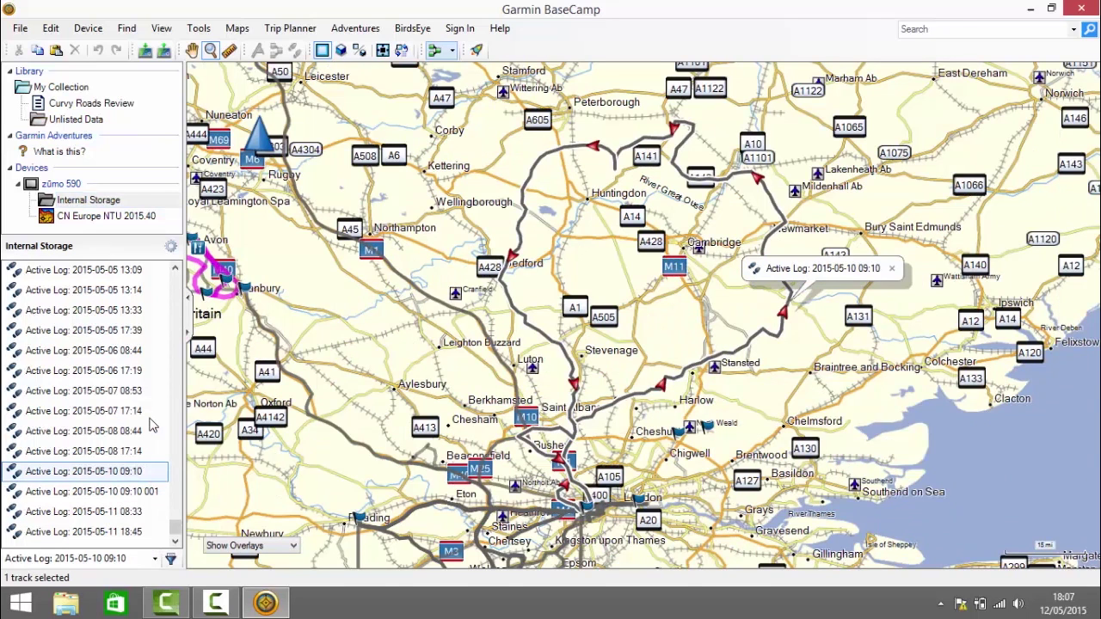
{"action": "right_click", "coordinate": [152, 478]}
{"action": "left_click", "coordinate": [189, 497]}
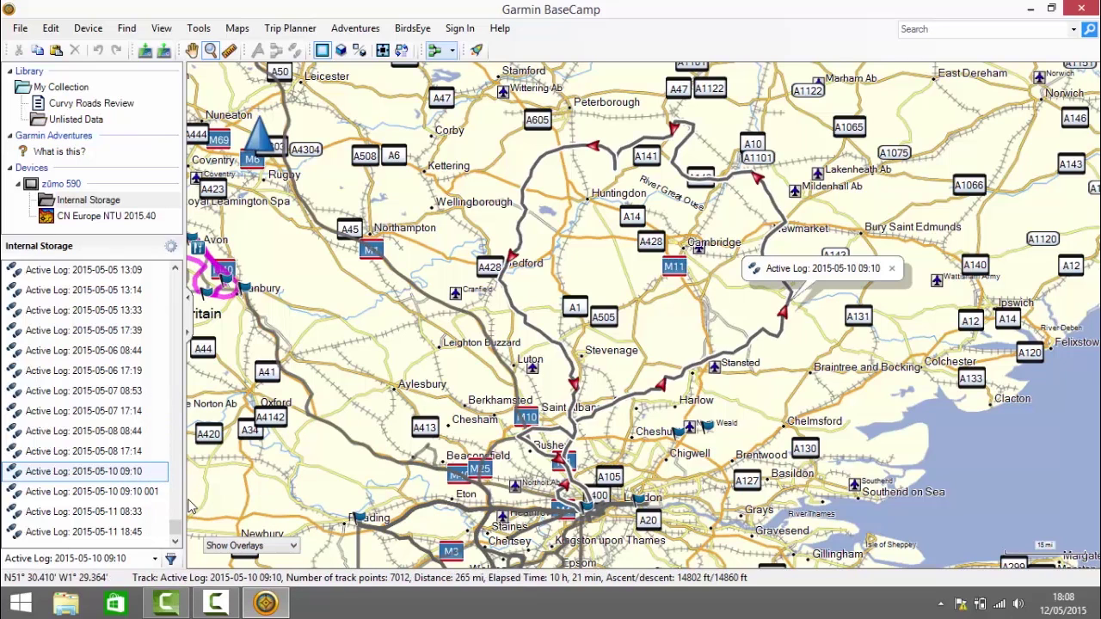
{"action": "left_click", "coordinate": [66, 89]}
{"action": "right_click", "coordinate": [66, 90]}
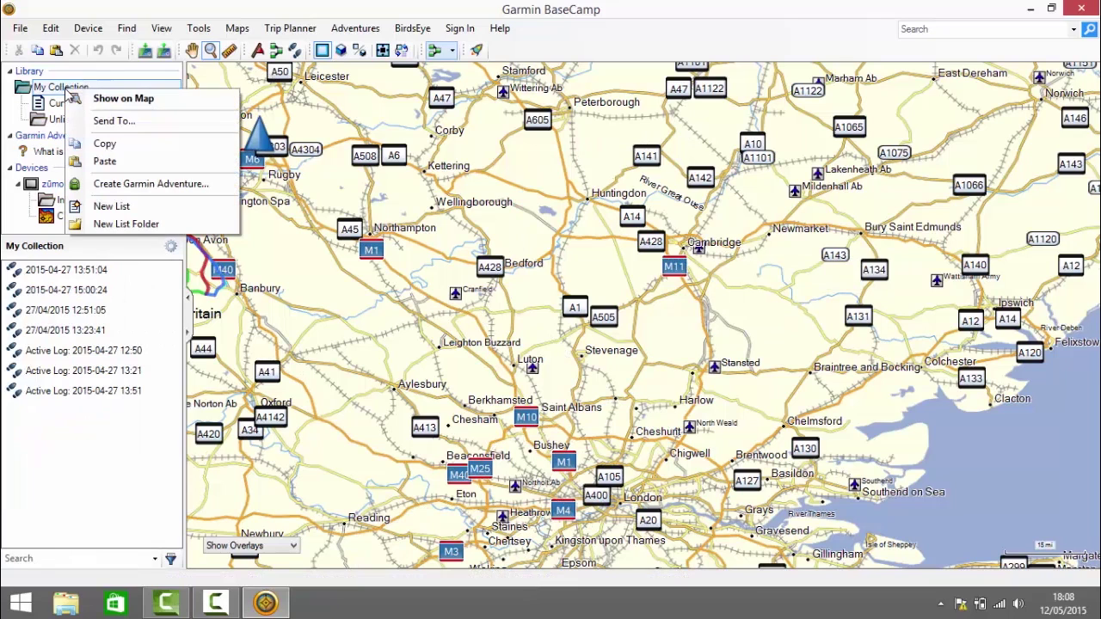
{"action": "left_click", "coordinate": [127, 216]}
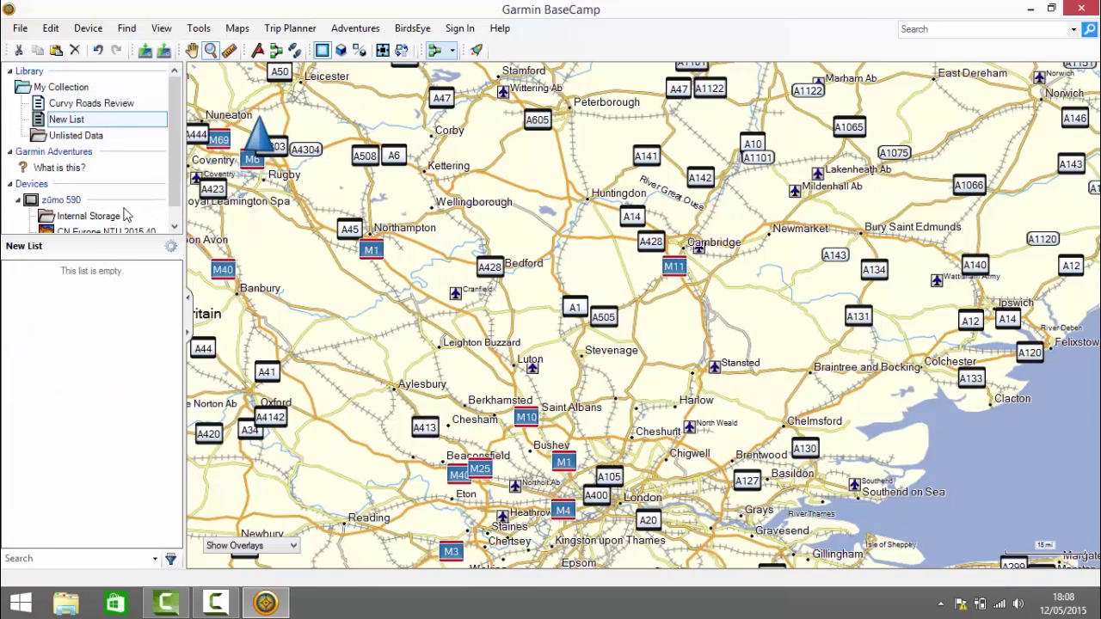
{"action": "left_click", "coordinate": [109, 120]}
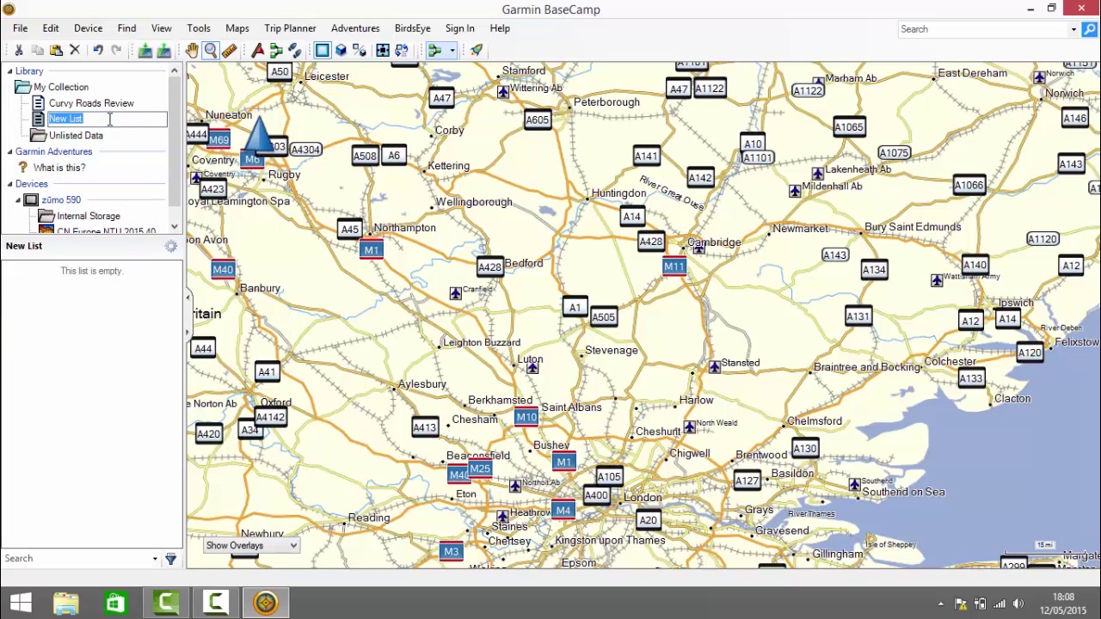
{"action": "type", "text": "Essex Rides"}
{"action": "type", "text": "ut 1005201"}
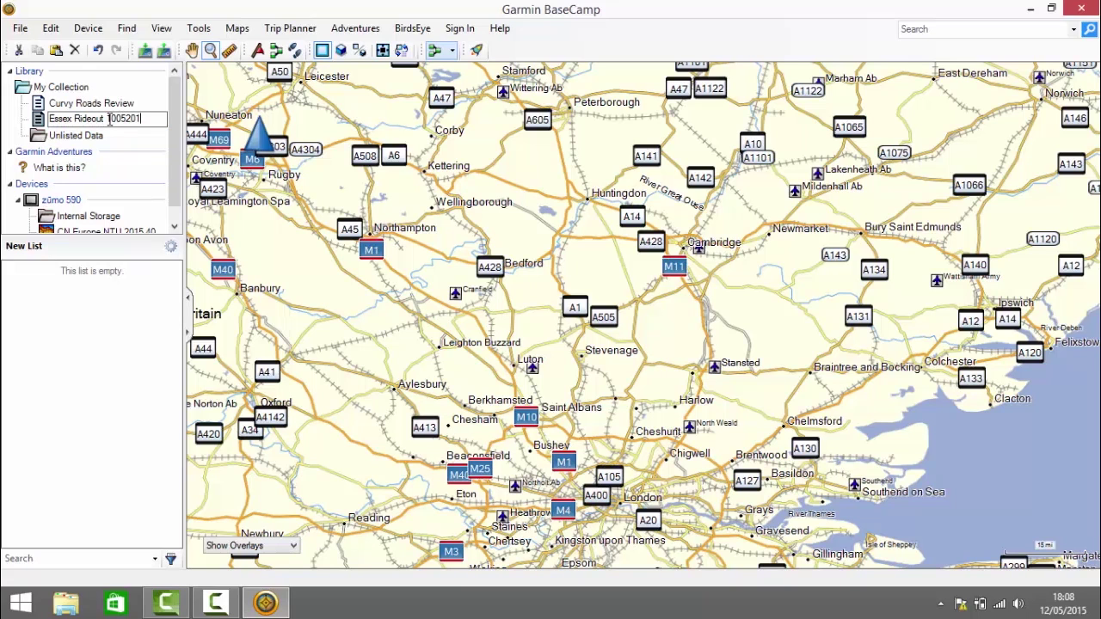
{"action": "type", "text": "5"}
{"action": "key", "text": "Return"}
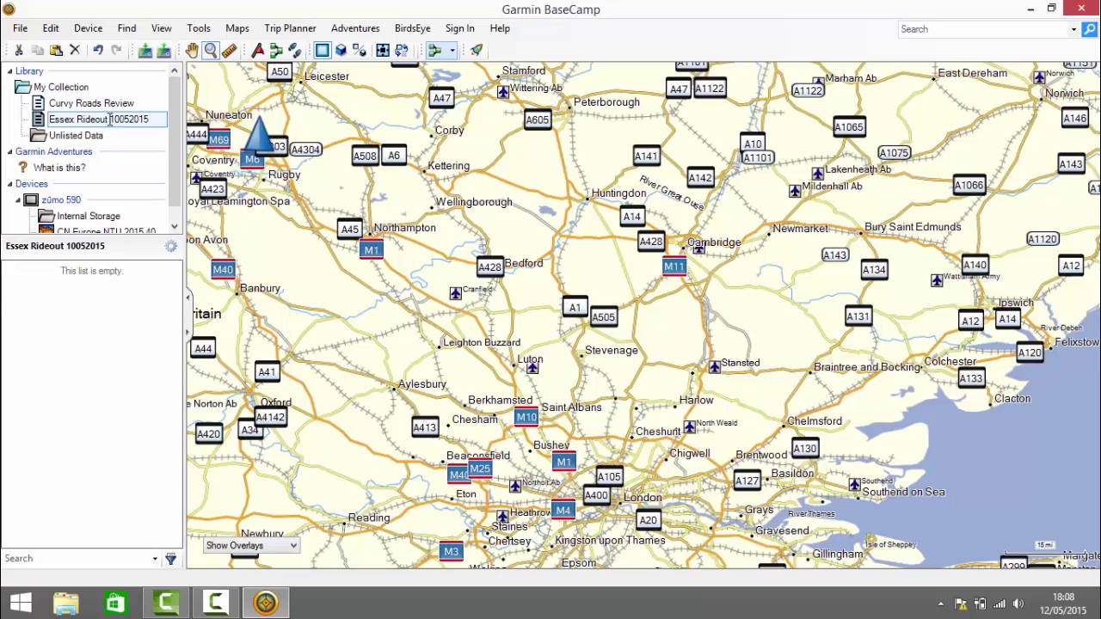
Paste the copied track into the Essex Rideout 10052015 list and set its colour to Green.
{"action": "right_click", "coordinate": [109, 120]}
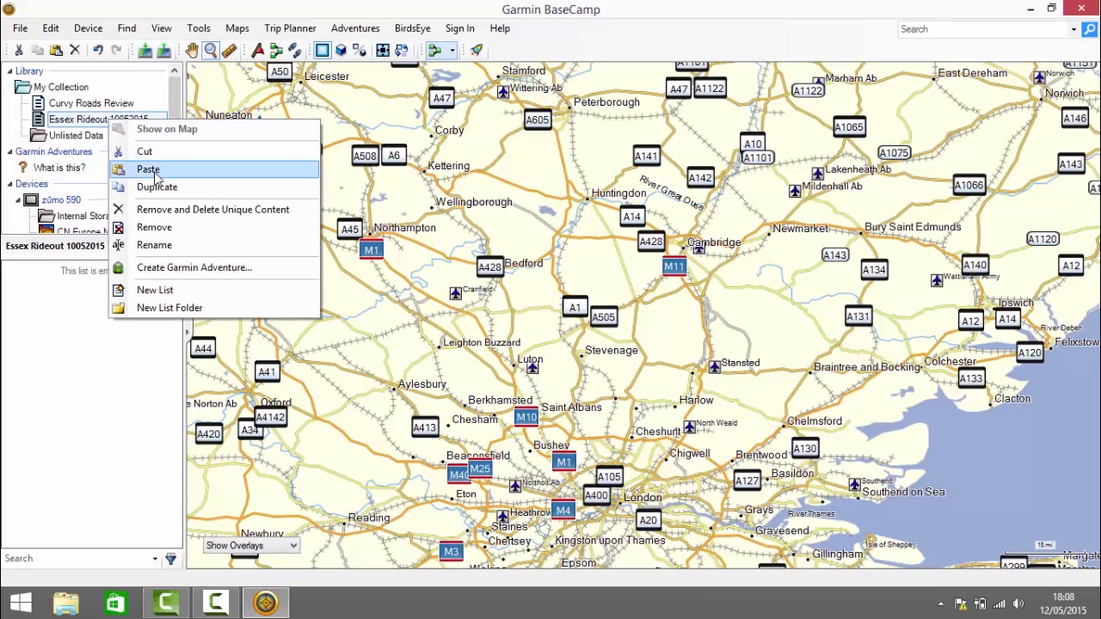
{"action": "left_click", "coordinate": [155, 172]}
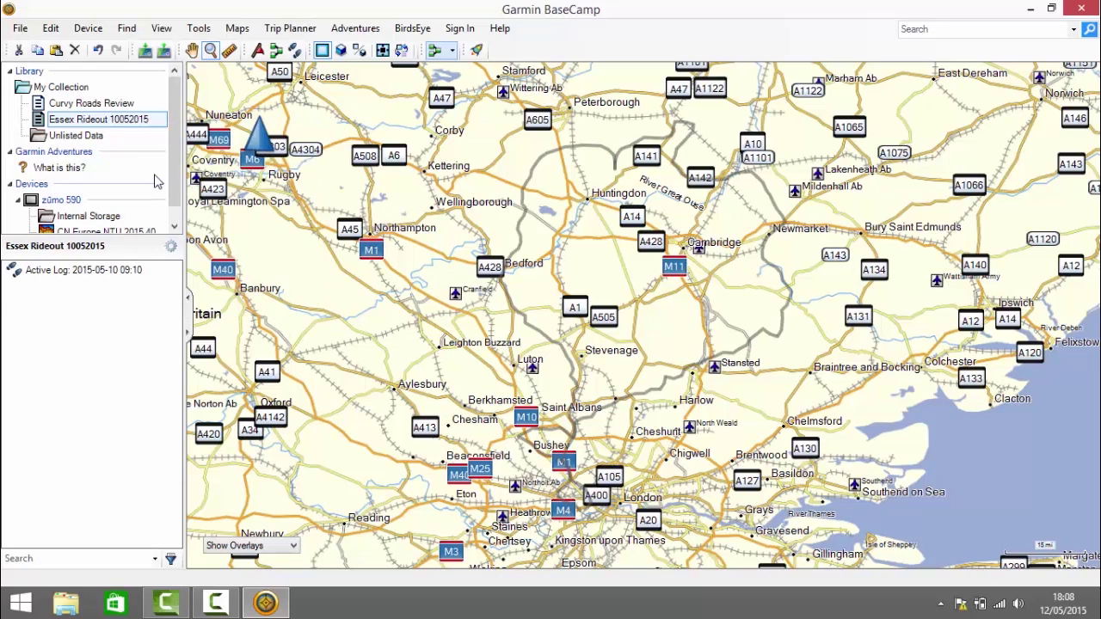
{"action": "double_click", "coordinate": [102, 274]}
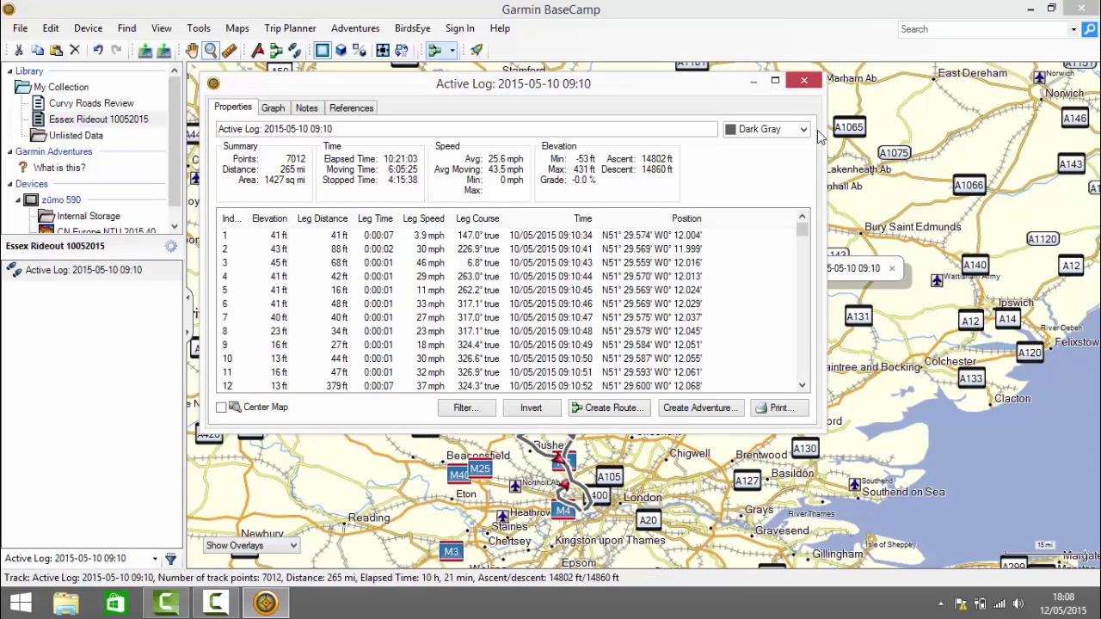
{"action": "left_click", "coordinate": [803, 130]}
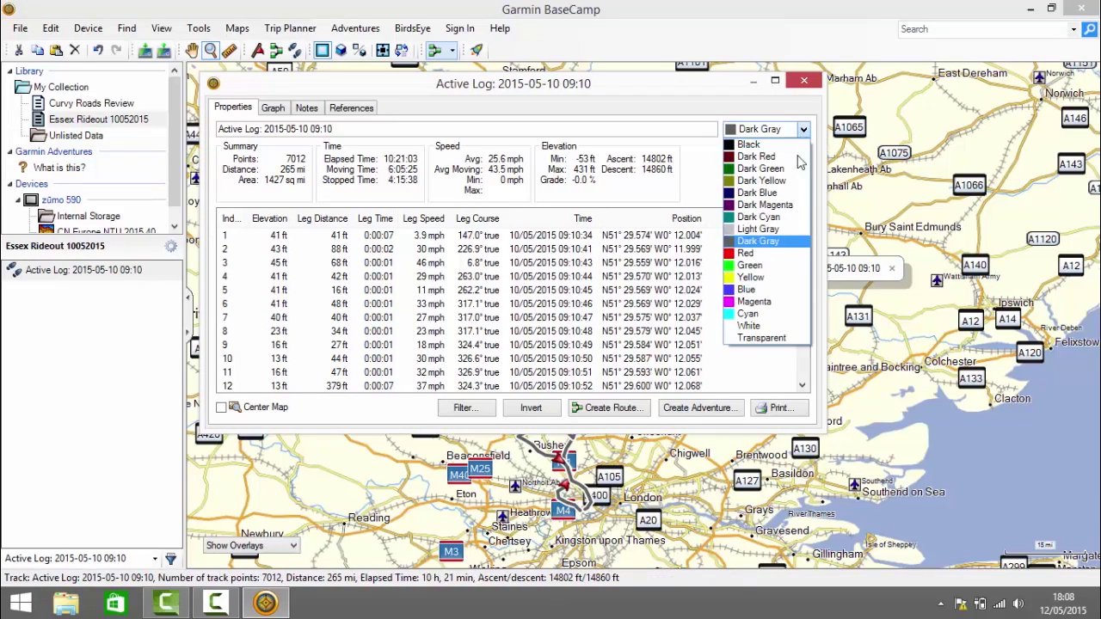
{"action": "left_click", "coordinate": [751, 266]}
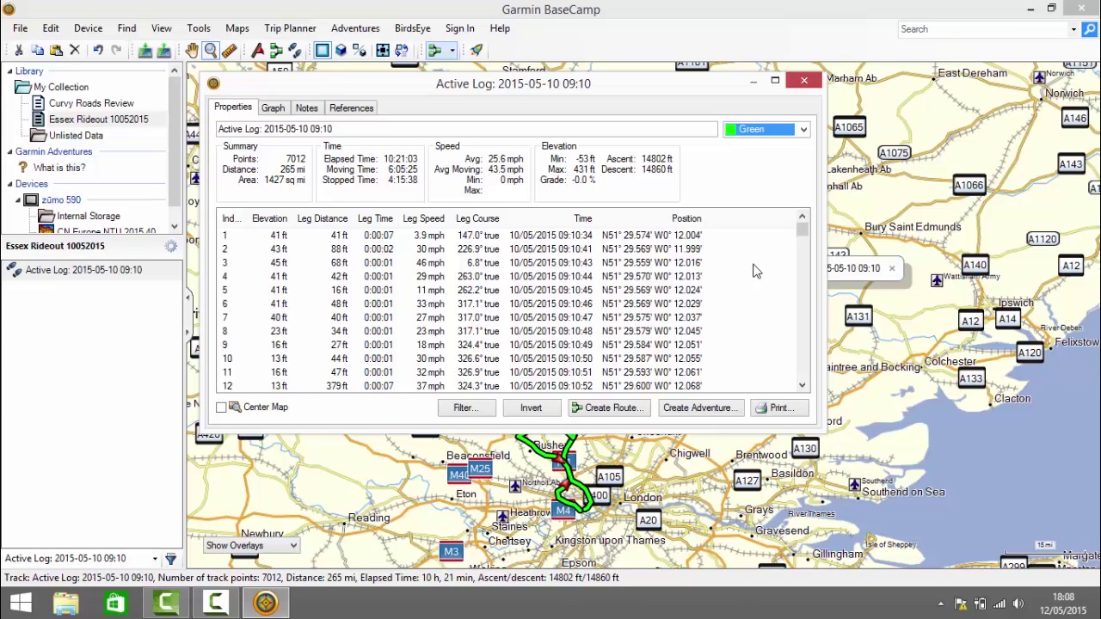
{"action": "left_click", "coordinate": [804, 82]}
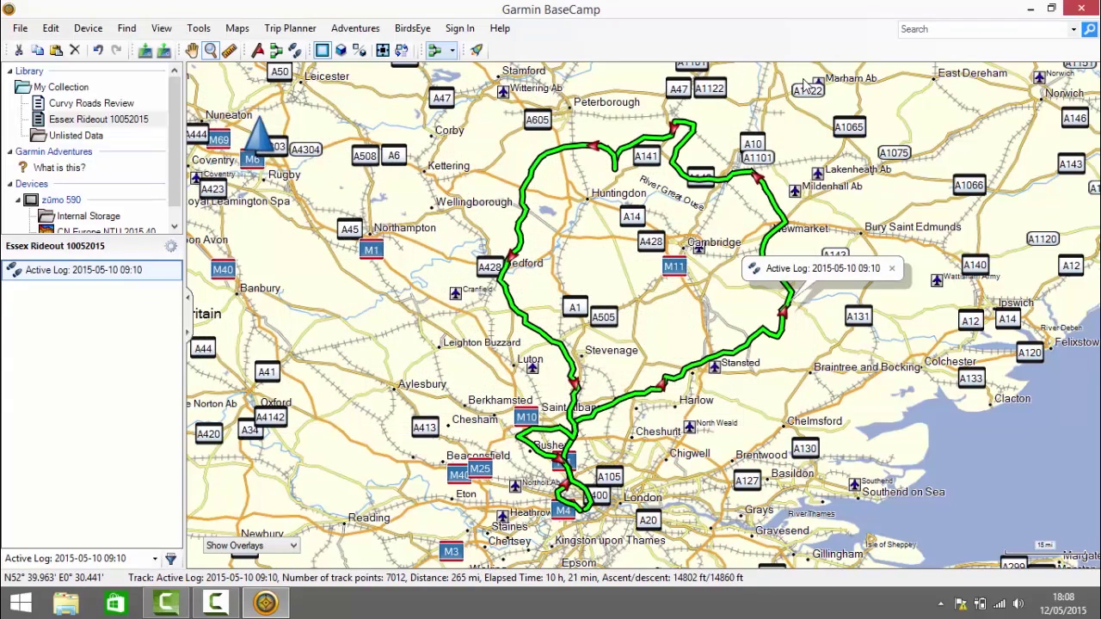
{"action": "left_click", "coordinate": [453, 51]}
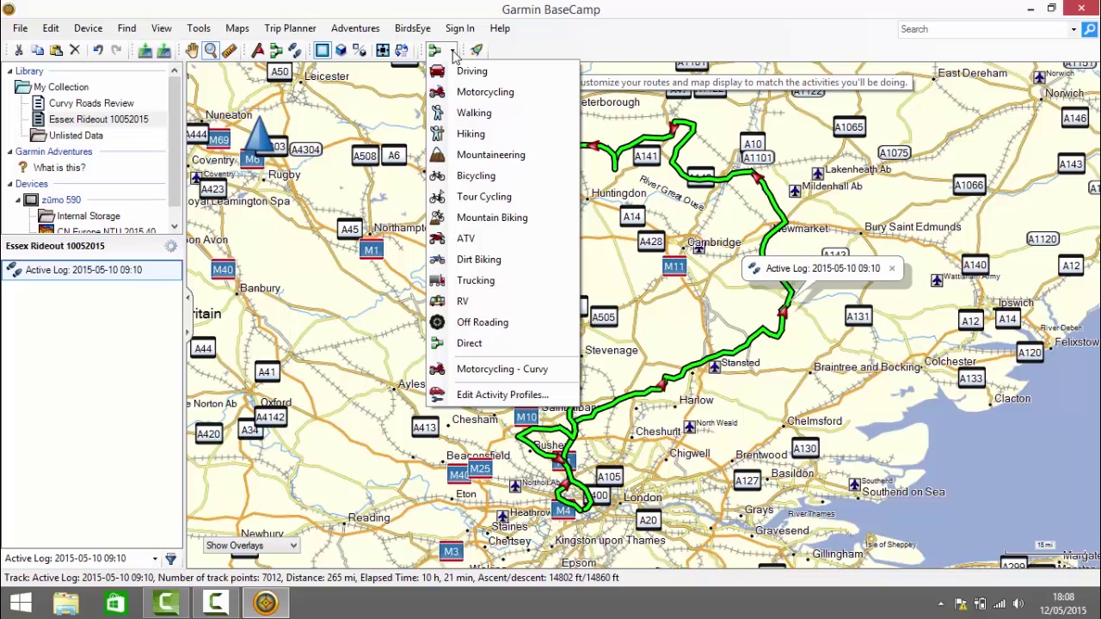
{"action": "left_click", "coordinate": [543, 80]}
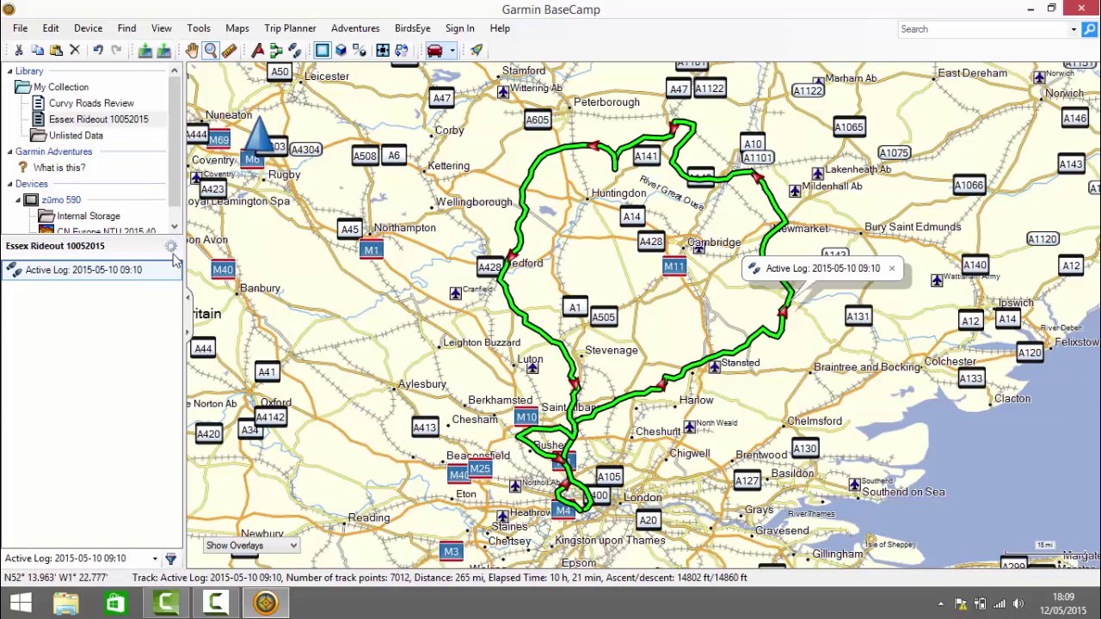
{"action": "double_click", "coordinate": [150, 272]}
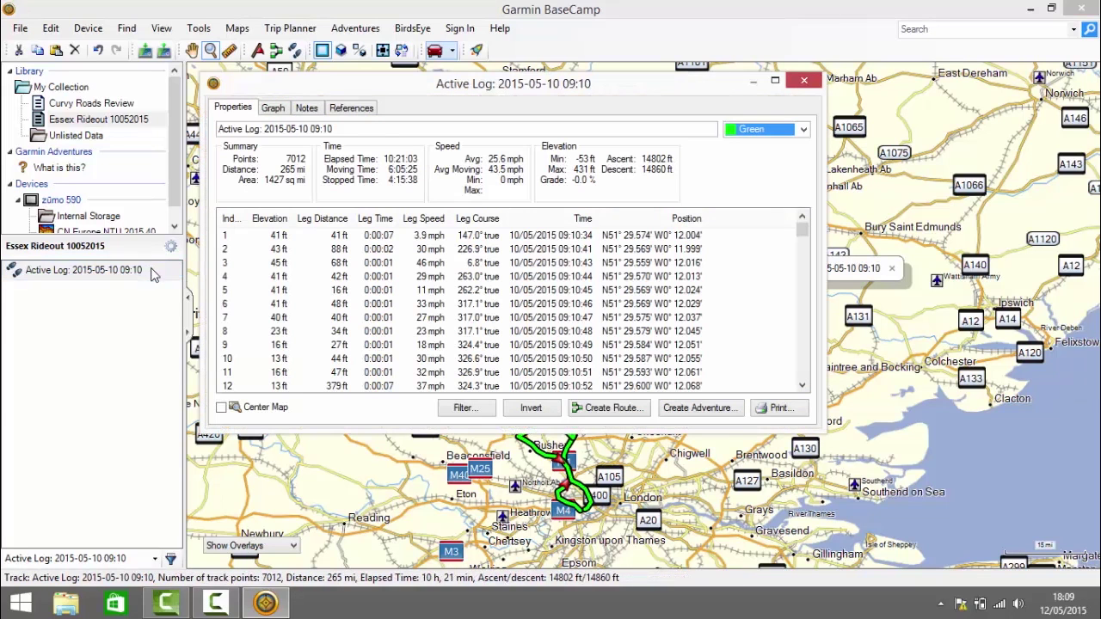
{"action": "left_click", "coordinate": [608, 409]}
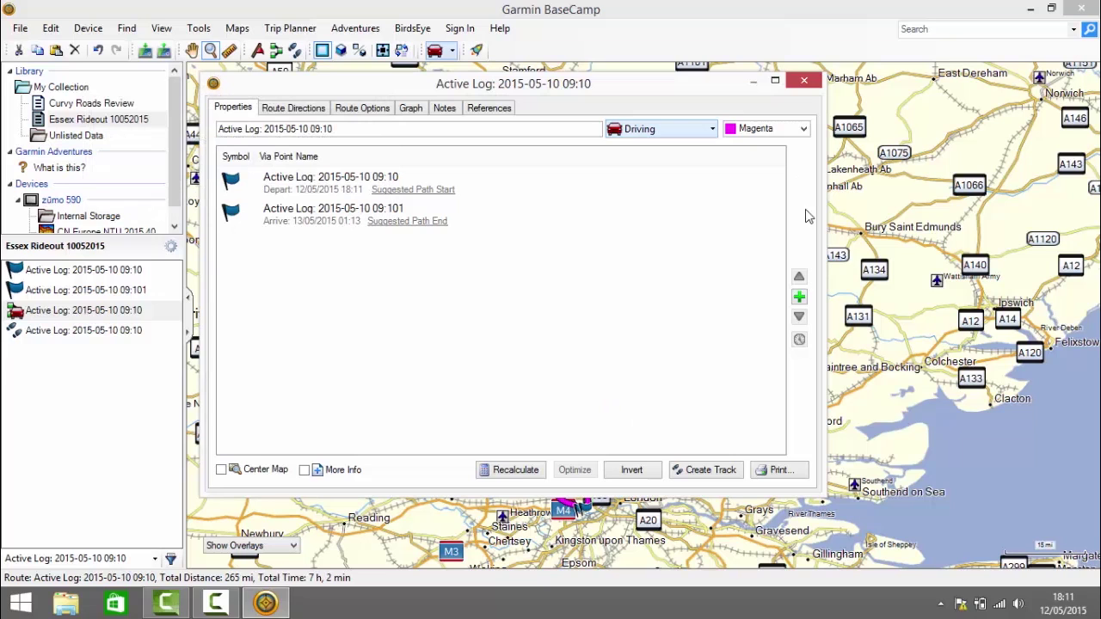
Set the new route's colour to Red, rename it Essex Rideout Route, and dismiss its properties and map label.
{"action": "left_click", "coordinate": [800, 129]}
{"action": "left_click", "coordinate": [765, 253]}
{"action": "left_click_drag", "start_coordinate": [398, 127], "coordinate": [109, 135]}
{"action": "type", "text": "Essex"}
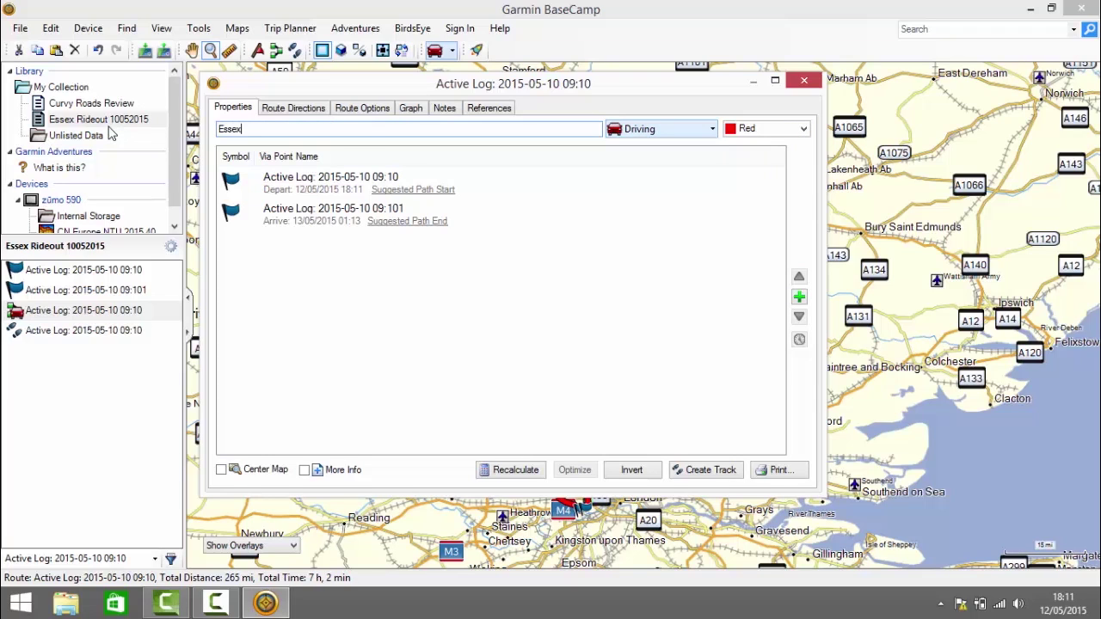
{"action": "type", "text": " Rideout Route"}
{"action": "key", "text": "Return"}
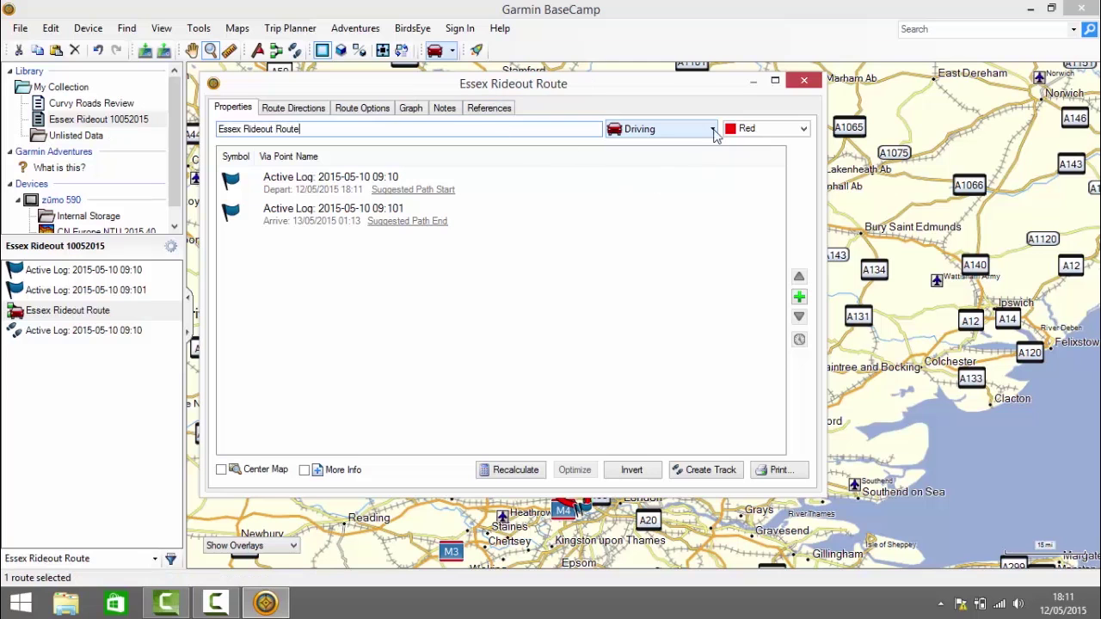
{"action": "left_click", "coordinate": [803, 80]}
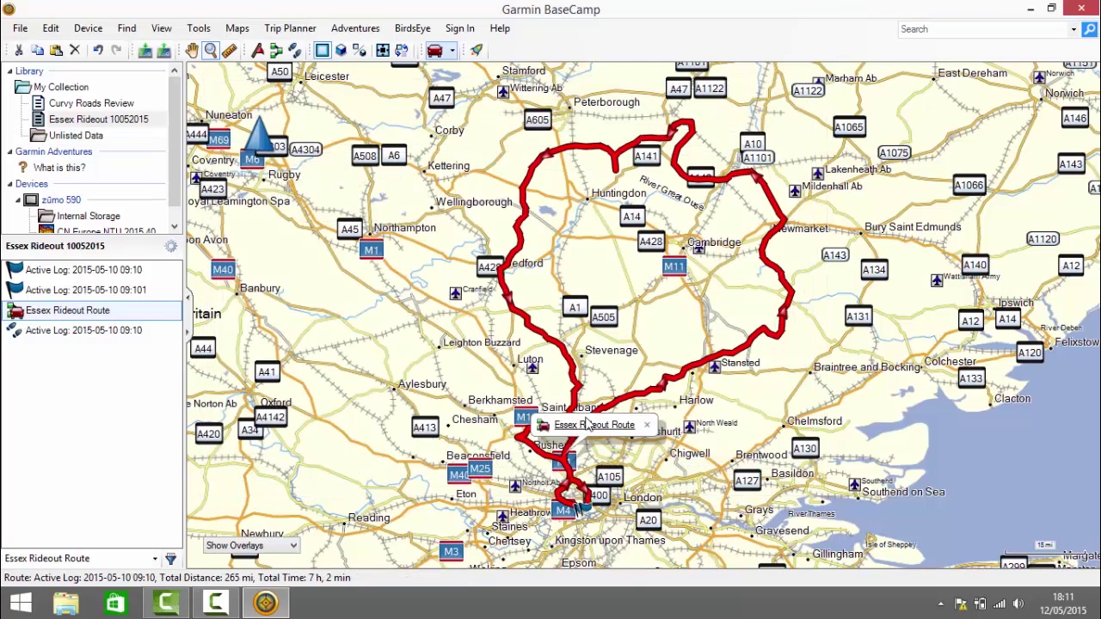
{"action": "left_click", "coordinate": [647, 426]}
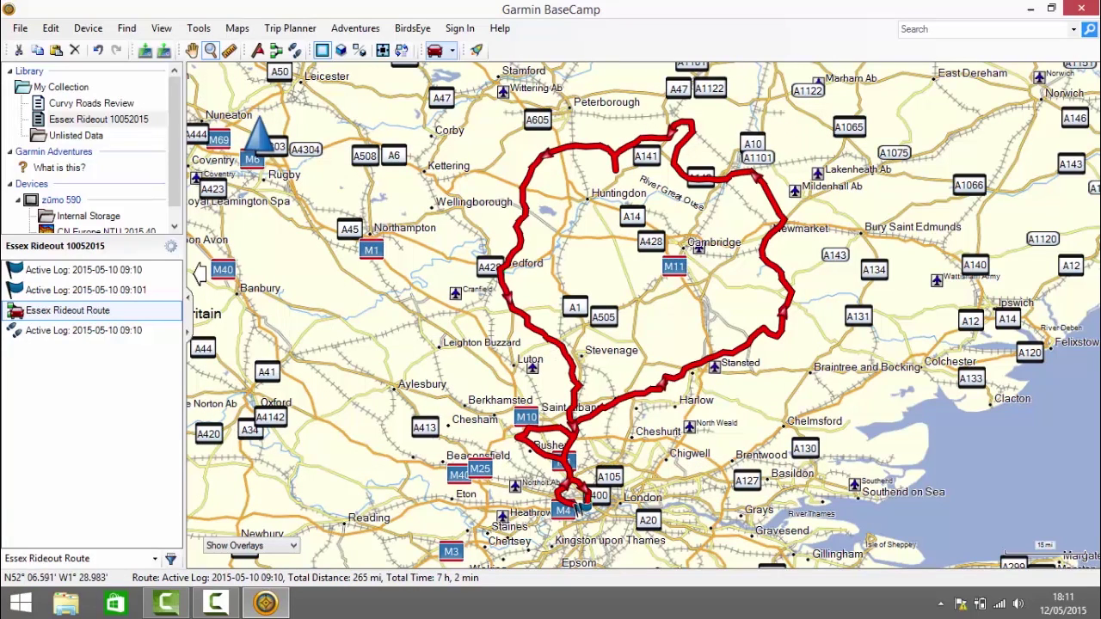
{"action": "right_click", "coordinate": [131, 317]}
{"action": "left_click", "coordinate": [176, 321]}
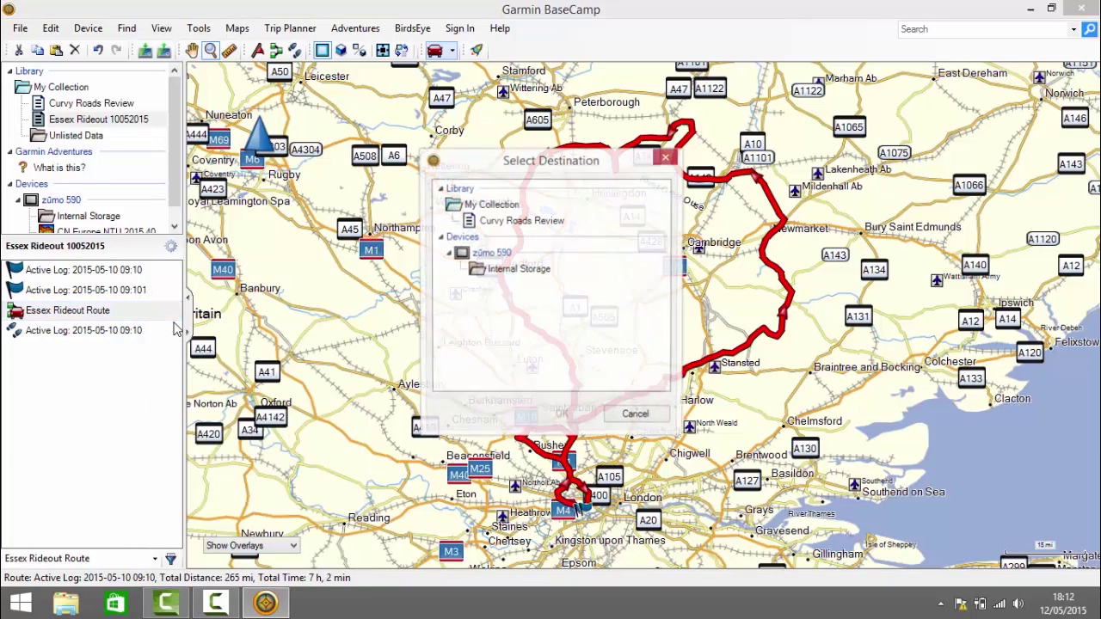
{"action": "left_click", "coordinate": [508, 270]}
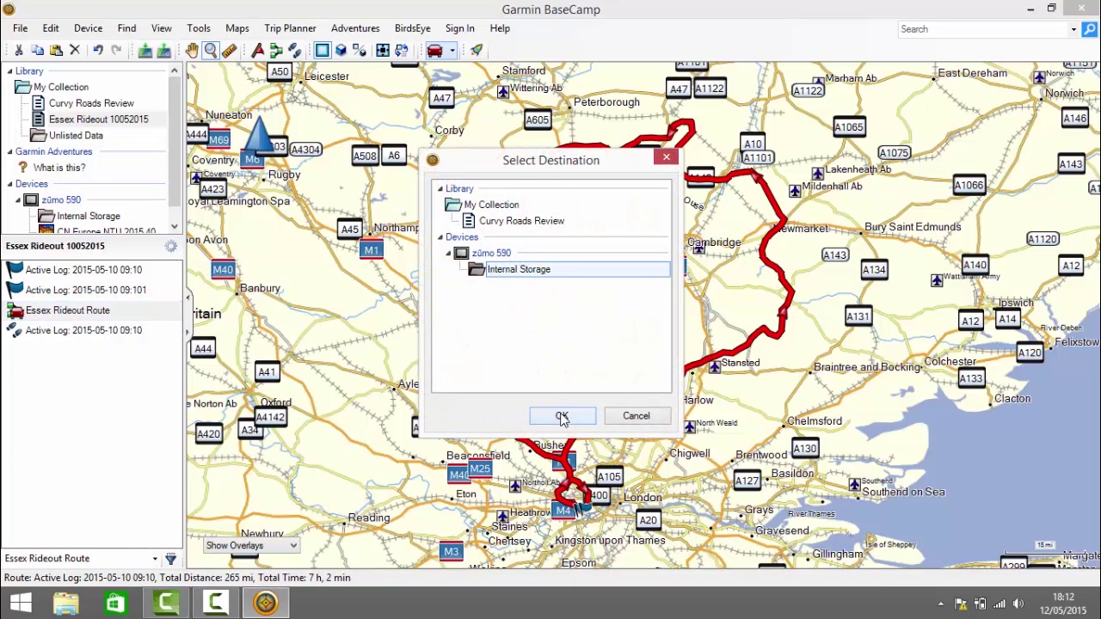
{"action": "left_click", "coordinate": [636, 416]}
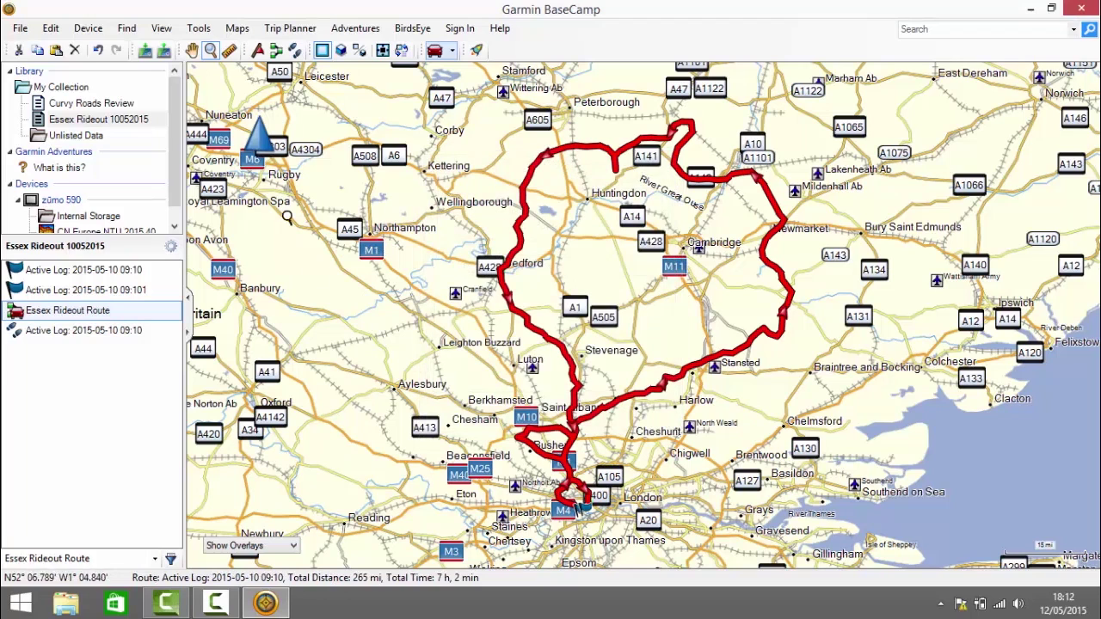
{"action": "left_click", "coordinate": [20, 28]}
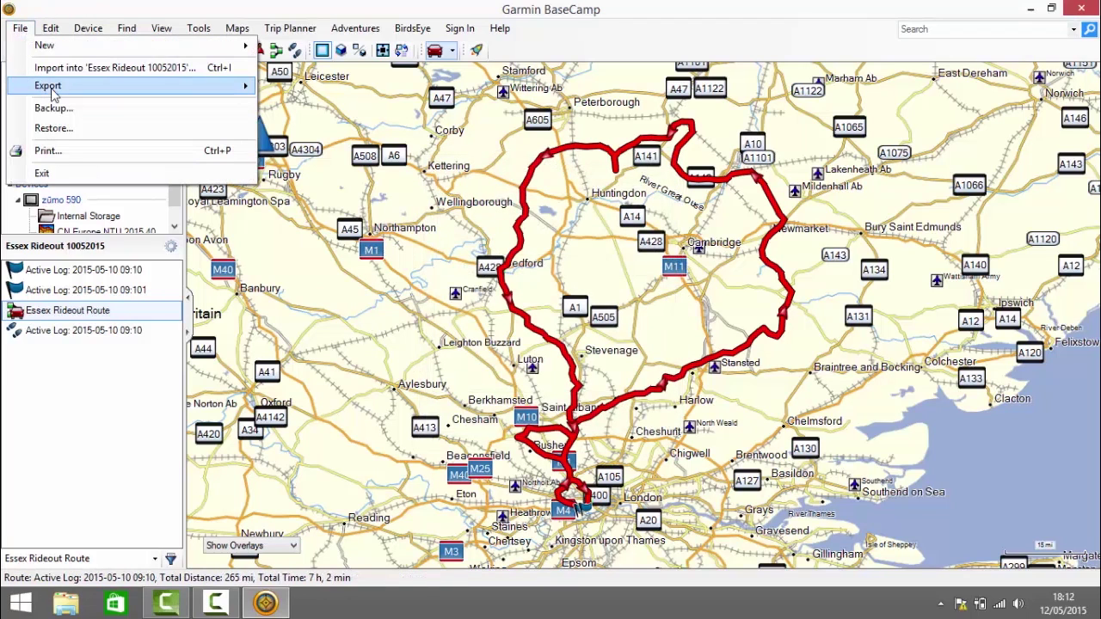
{"action": "mouse_move", "coordinate": [86, 86]}
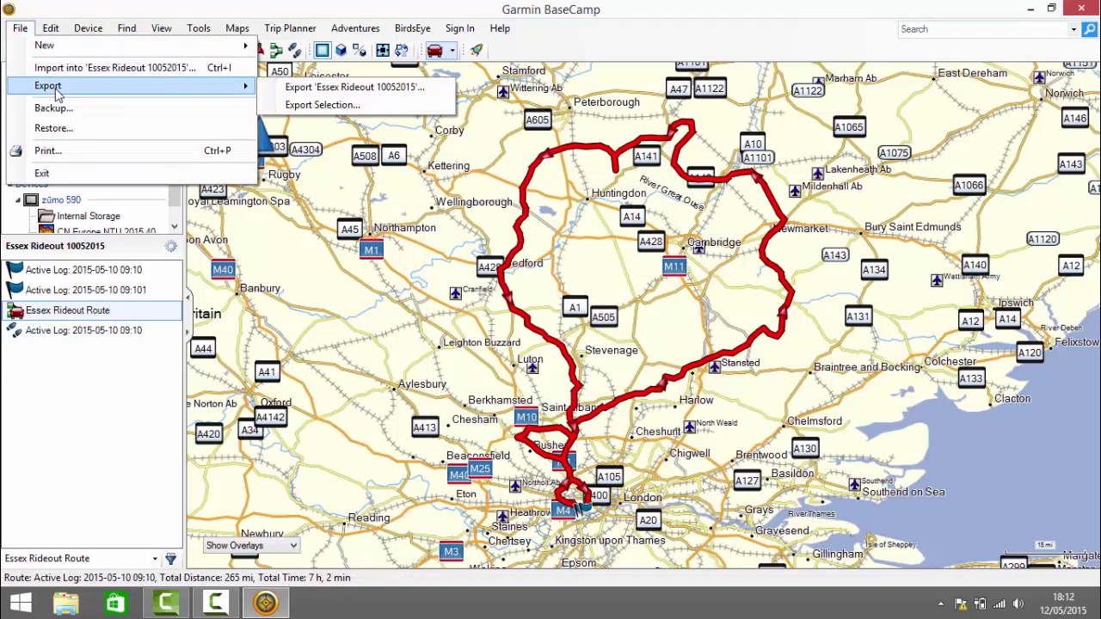
{"action": "left_click", "coordinate": [332, 87]}
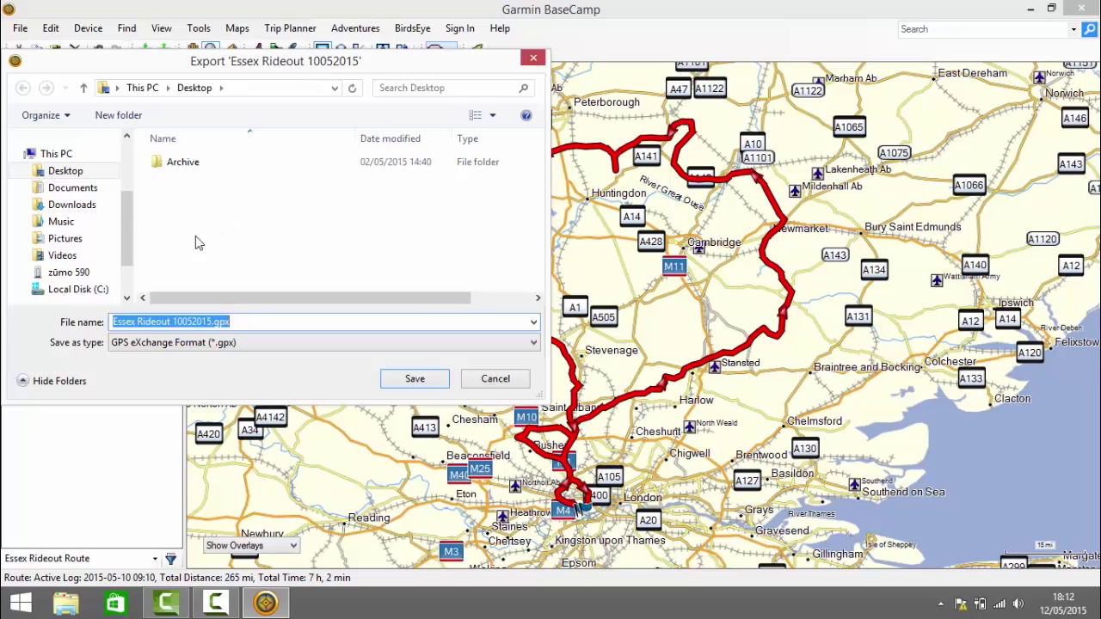
{"action": "left_click", "coordinate": [477, 383]}
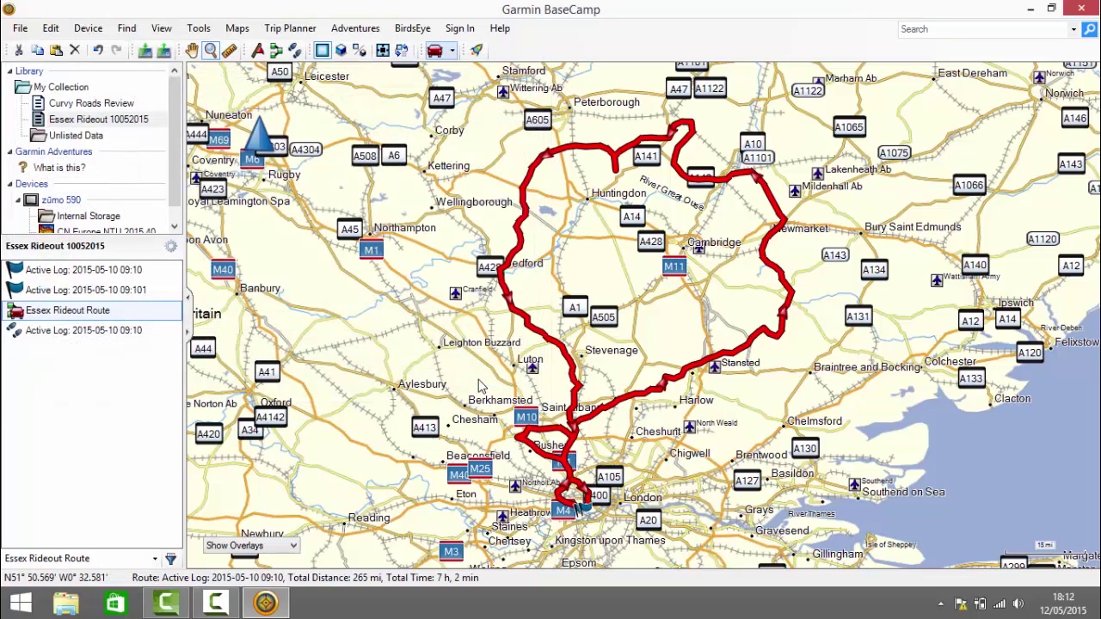
{"action": "left_click", "coordinate": [93, 331]}
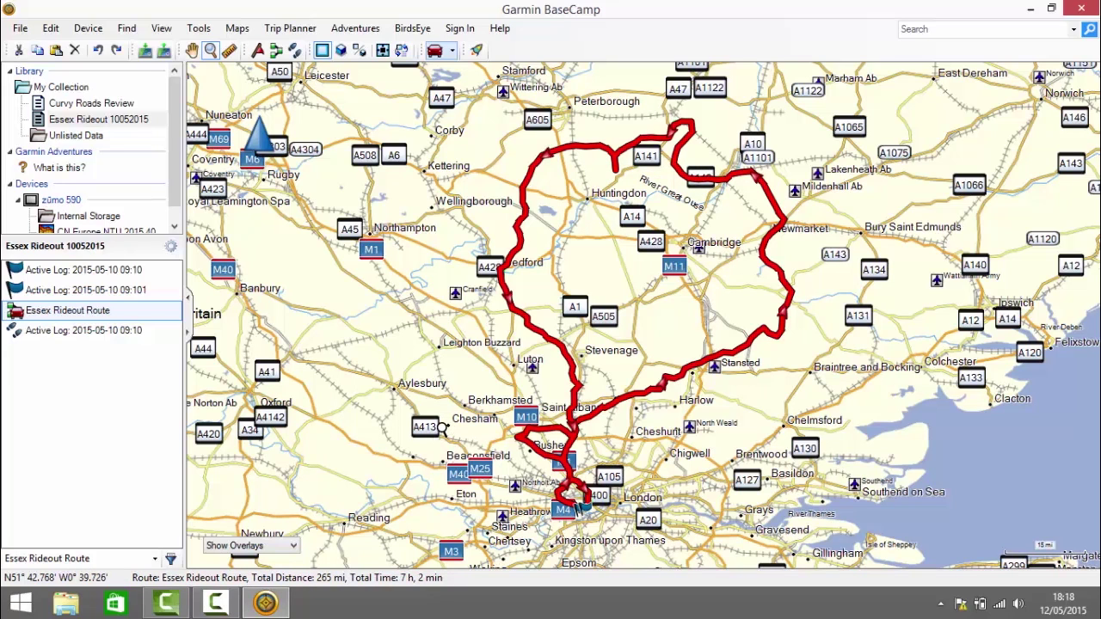
Examine the Essex Rideout Route's spur between Ramsey and Warboys up close, and show the whole route on the map again.
{"action": "left_click", "coordinate": [198, 27]}
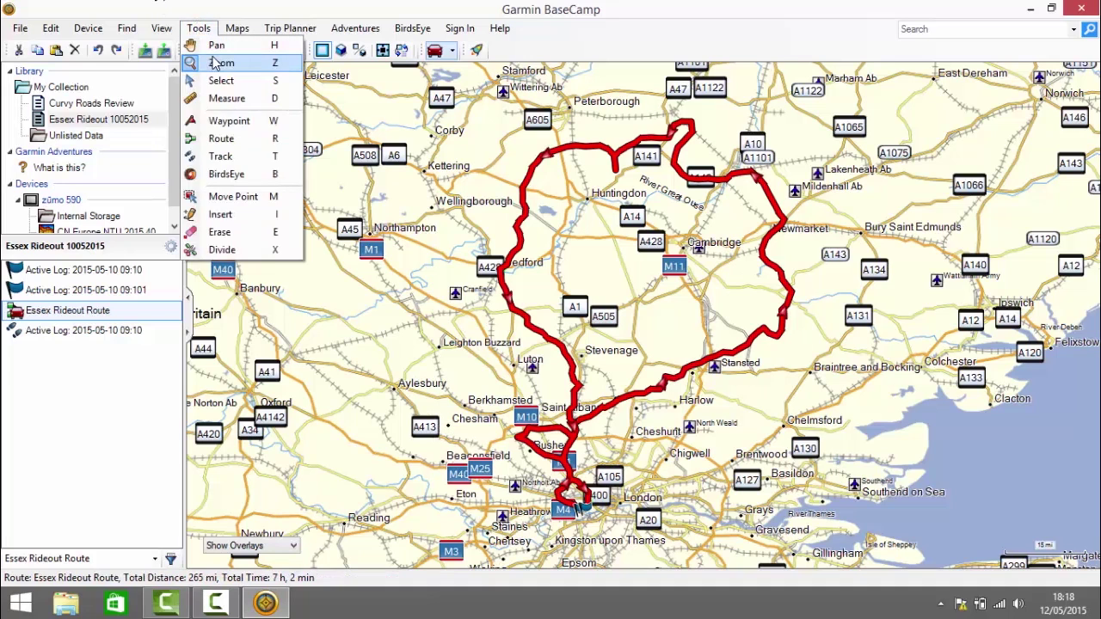
{"action": "left_click", "coordinate": [222, 81]}
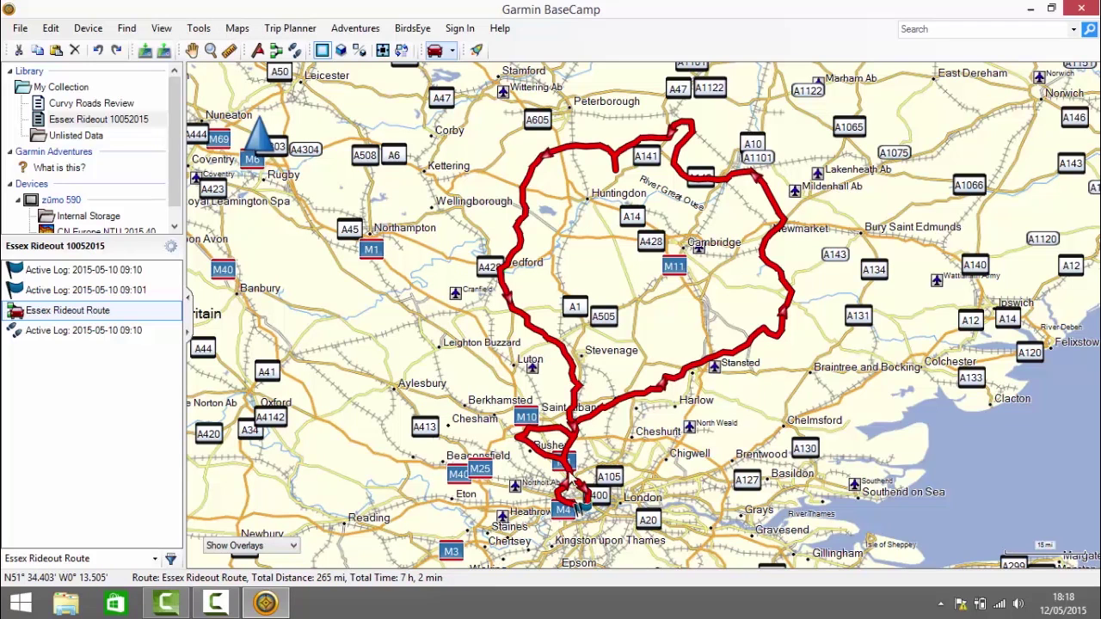
{"action": "left_click", "coordinate": [211, 51]}
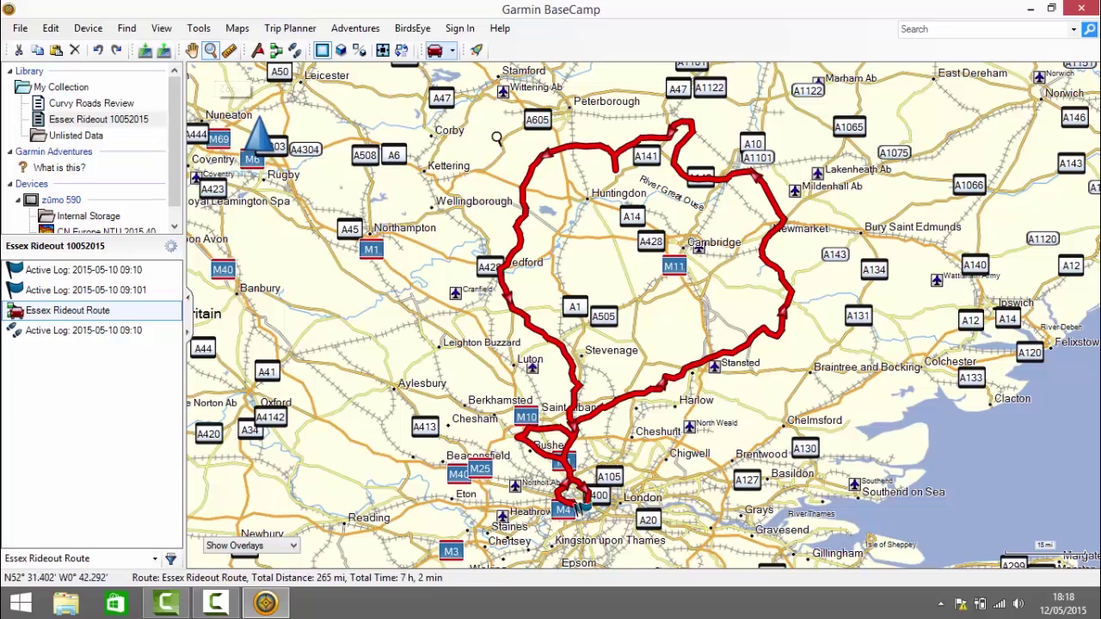
{"action": "left_click_drag", "start_coordinate": [582, 123], "coordinate": [644, 190]}
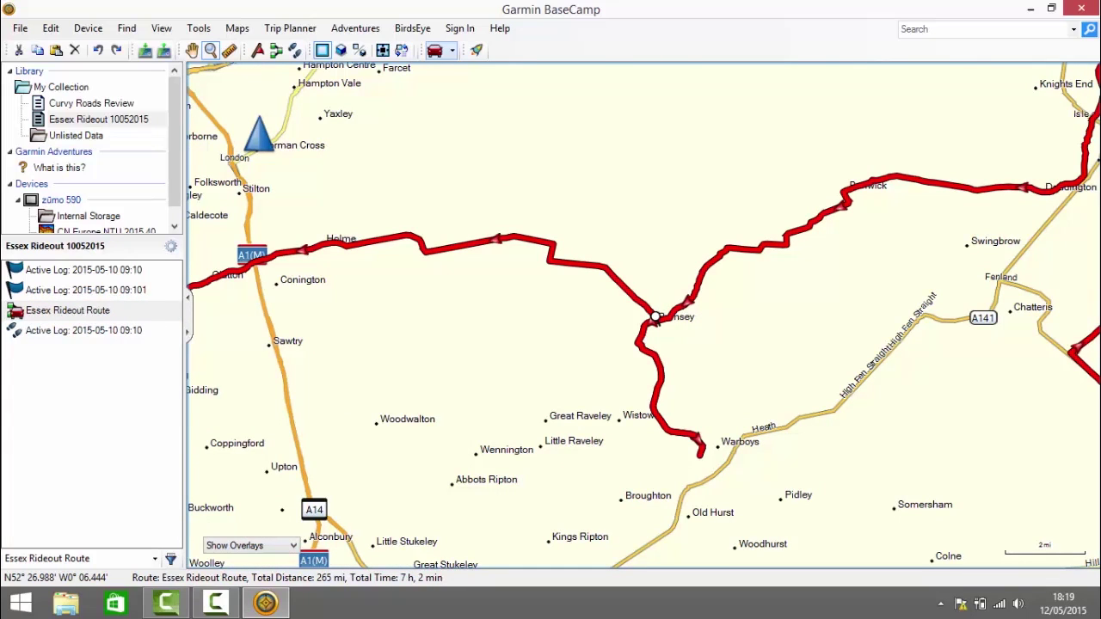
{"action": "right_click", "coordinate": [116, 316]}
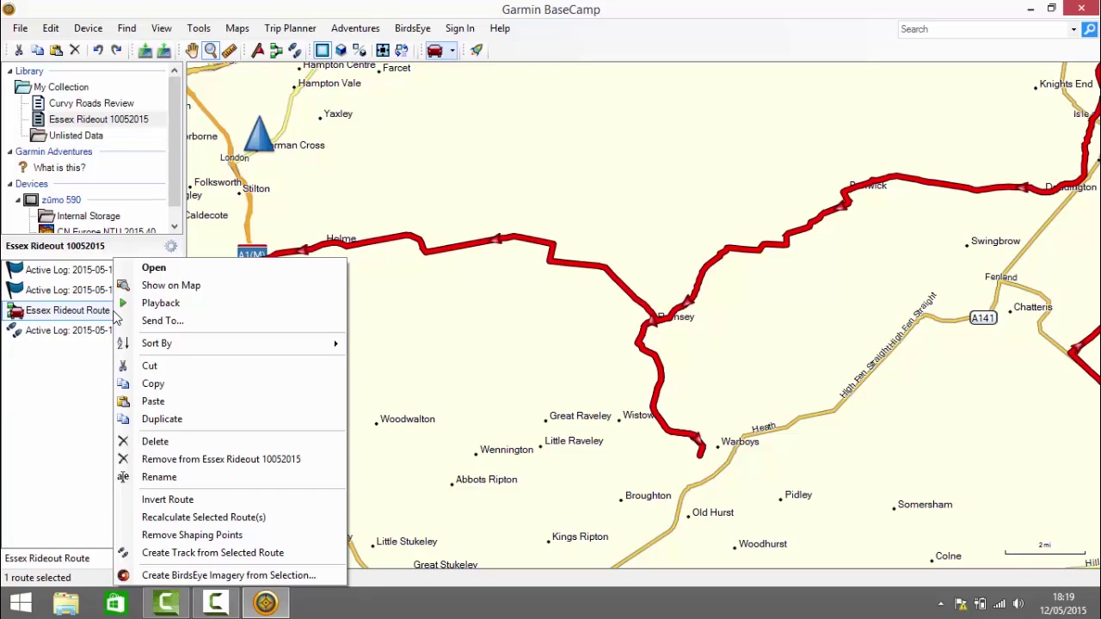
{"action": "left_click", "coordinate": [218, 294]}
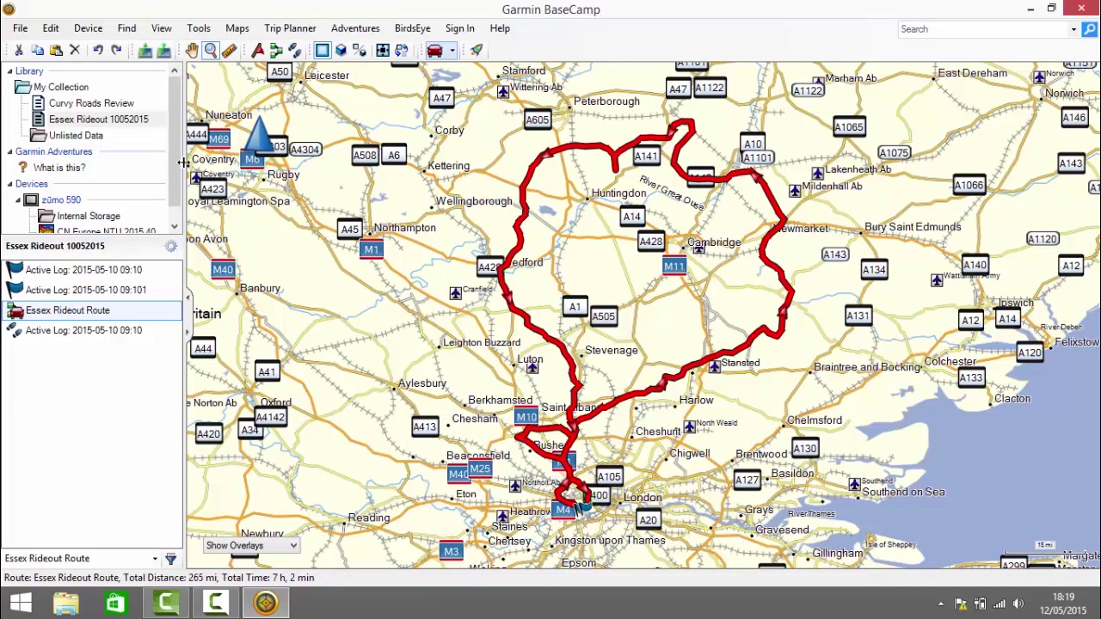
Enable the Edit Features toolbar and place it at the end of the toolbar row.
{"action": "left_click", "coordinate": [160, 29]}
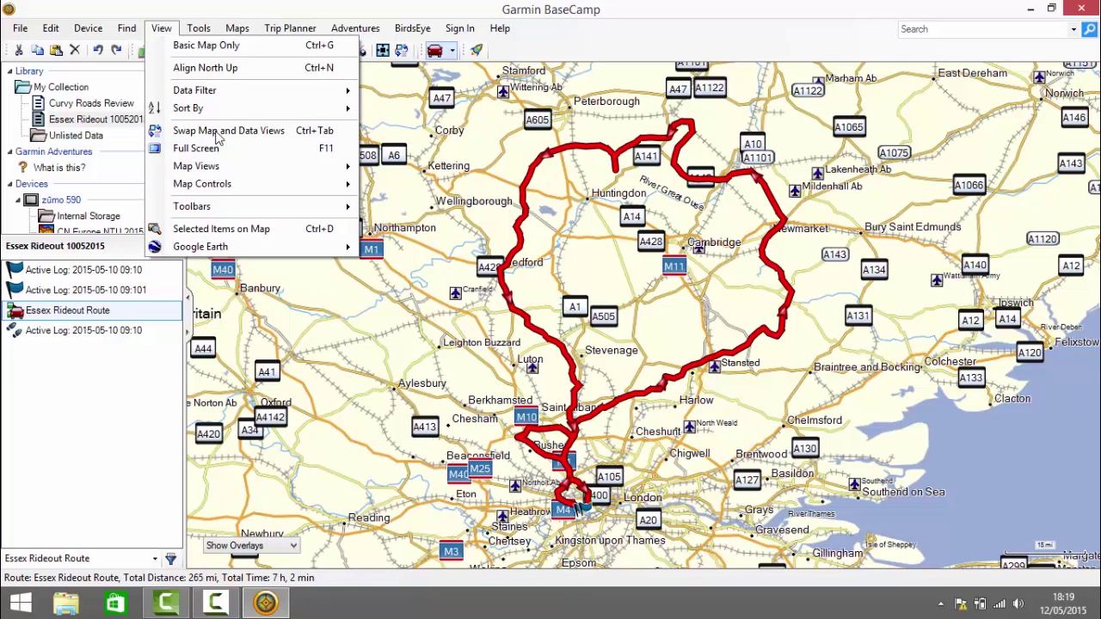
{"action": "mouse_move", "coordinate": [226, 207]}
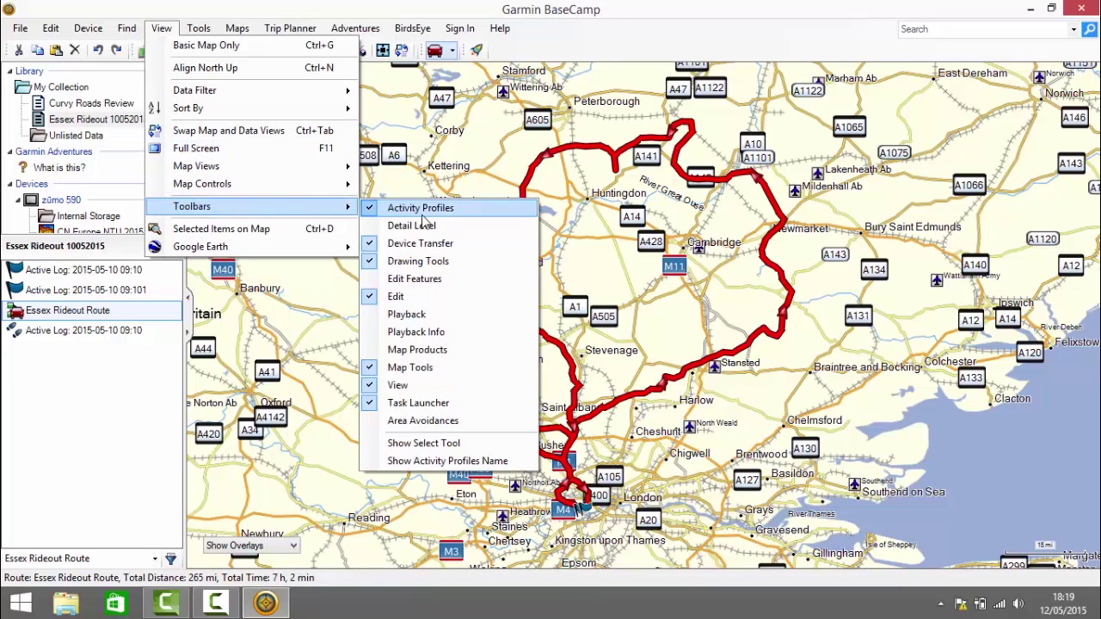
{"action": "left_click", "coordinate": [440, 278]}
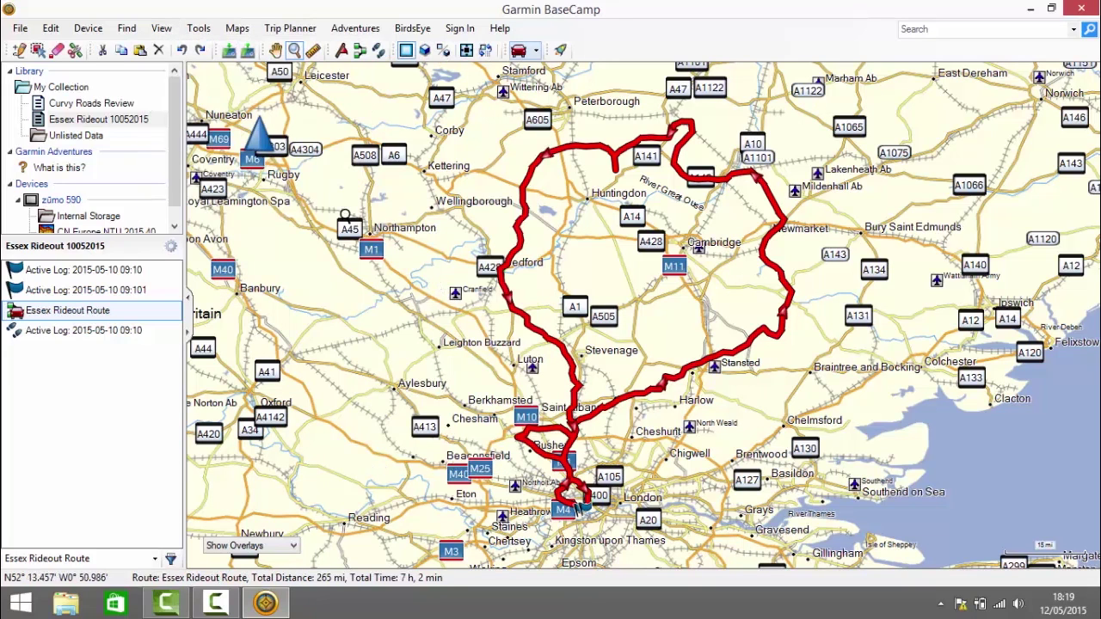
{"action": "left_click_drag", "start_coordinate": [7, 49], "coordinate": [484, 50]}
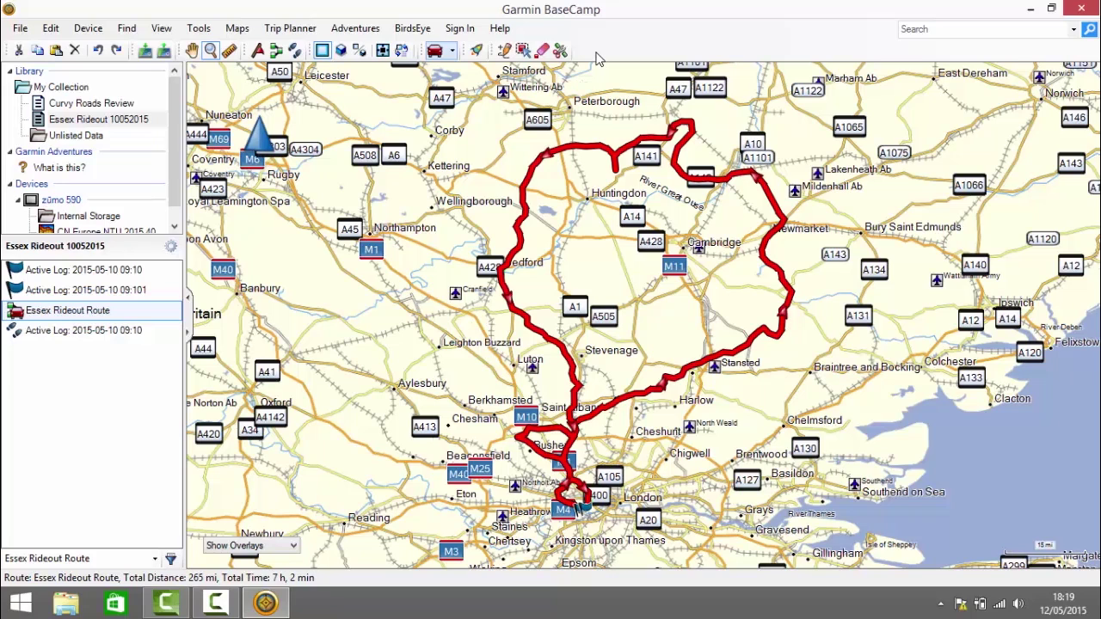
Try to erase the spur north of Huntingdon from the Essex Rideout Route, and delete that route from the list.
{"action": "left_click", "coordinate": [543, 51]}
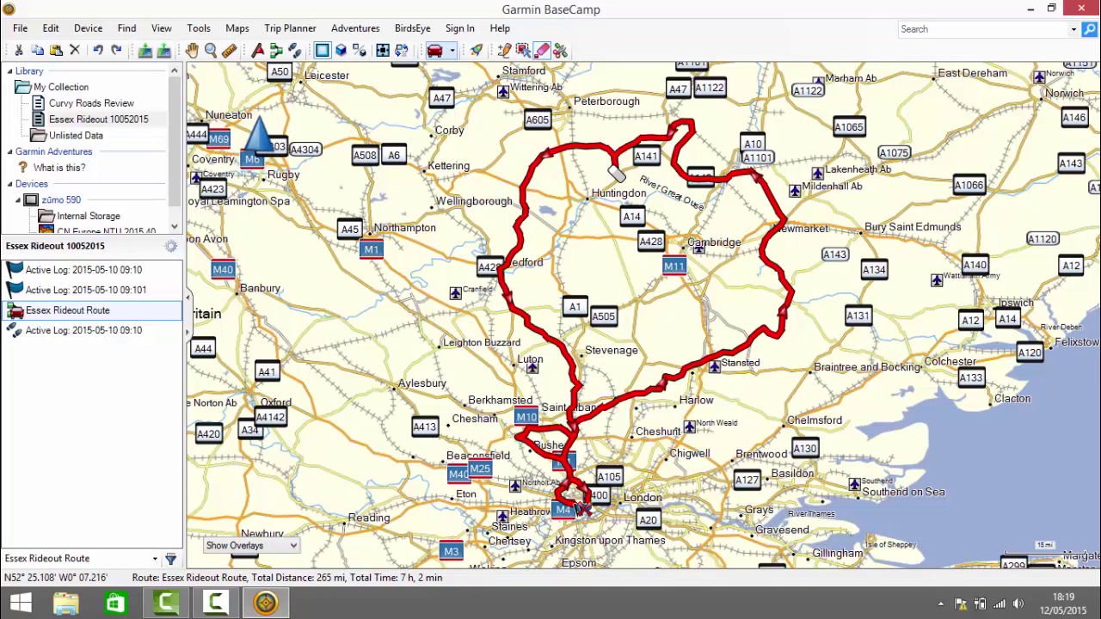
{"action": "left_click", "coordinate": [622, 175]}
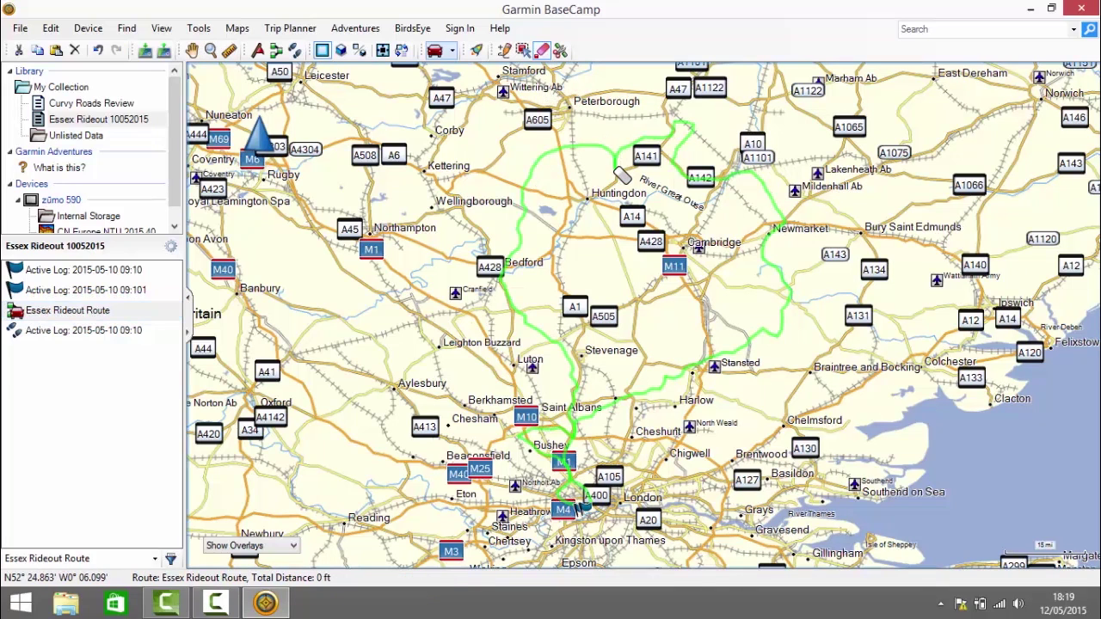
{"action": "left_click", "coordinate": [62, 316]}
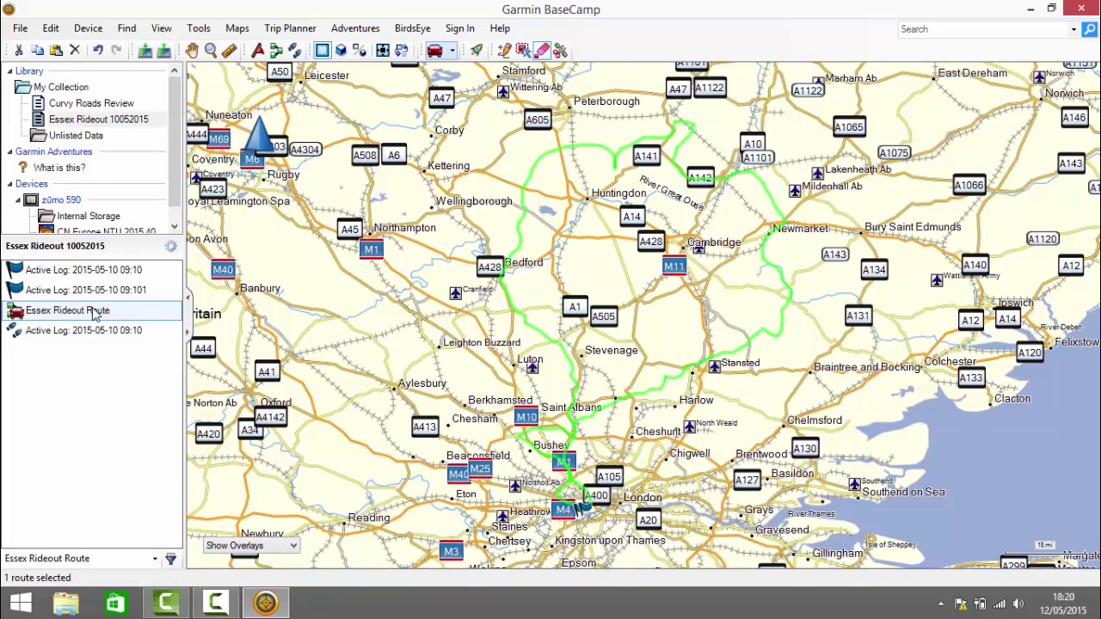
{"action": "key", "text": "Delete"}
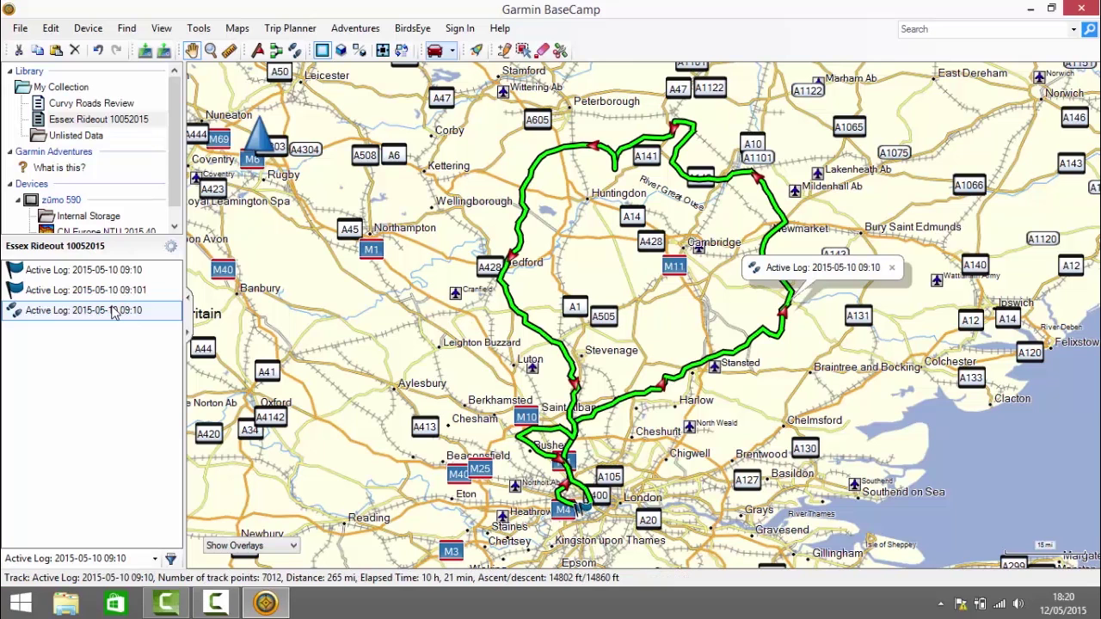
{"action": "double_click", "coordinate": [112, 311]}
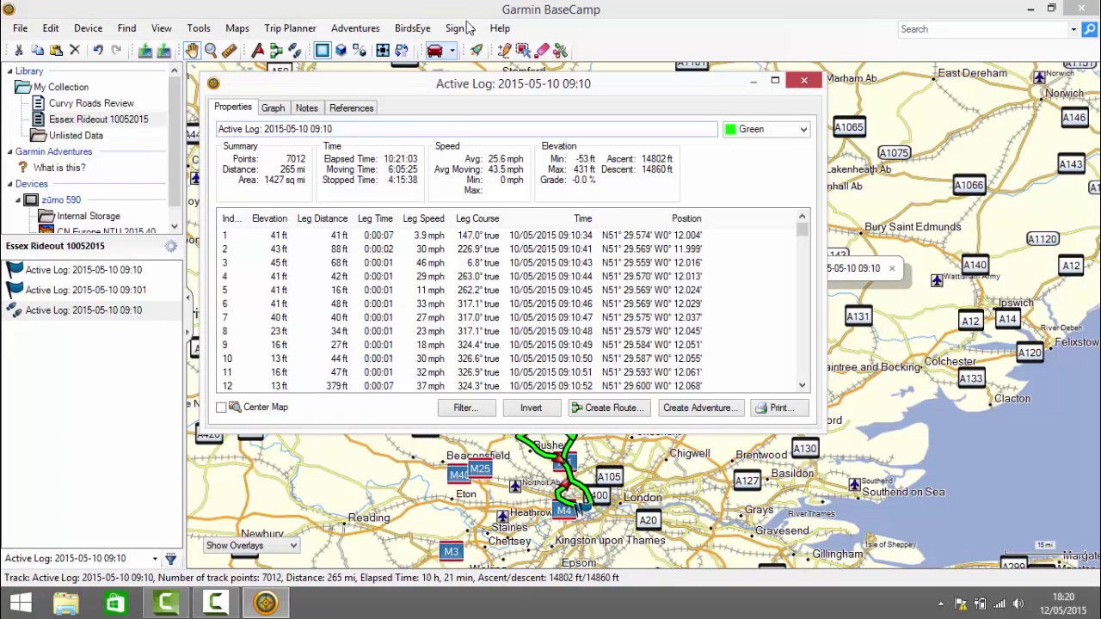
{"action": "left_click", "coordinate": [452, 53]}
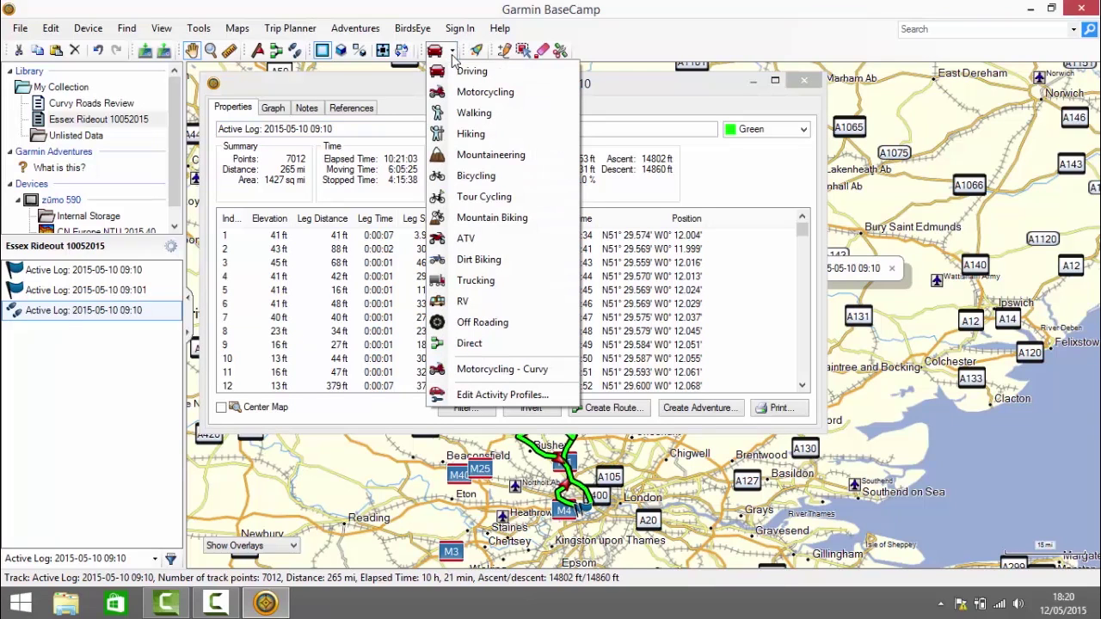
{"action": "left_click", "coordinate": [487, 345]}
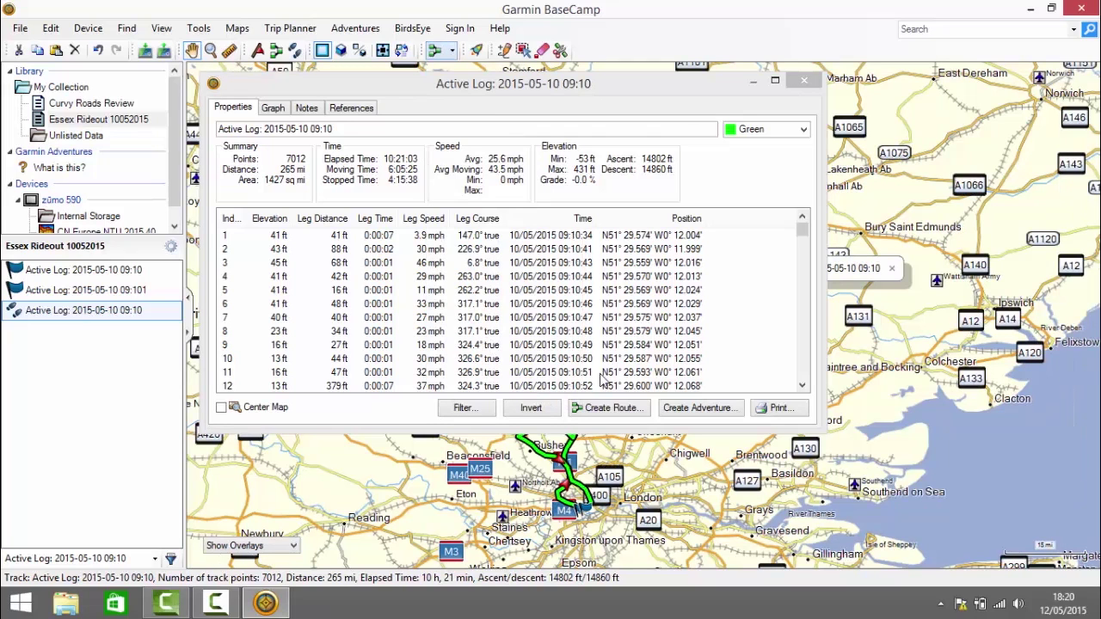
{"action": "left_click", "coordinate": [609, 410]}
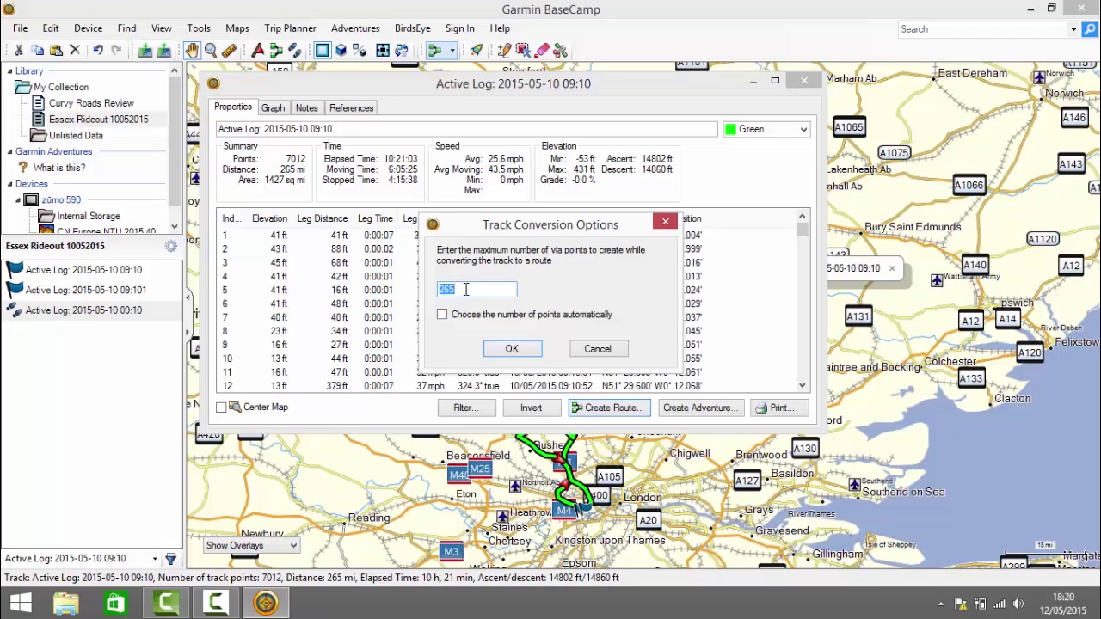
{"action": "left_click", "coordinate": [279, 172]}
{"action": "left_click", "coordinate": [514, 350]}
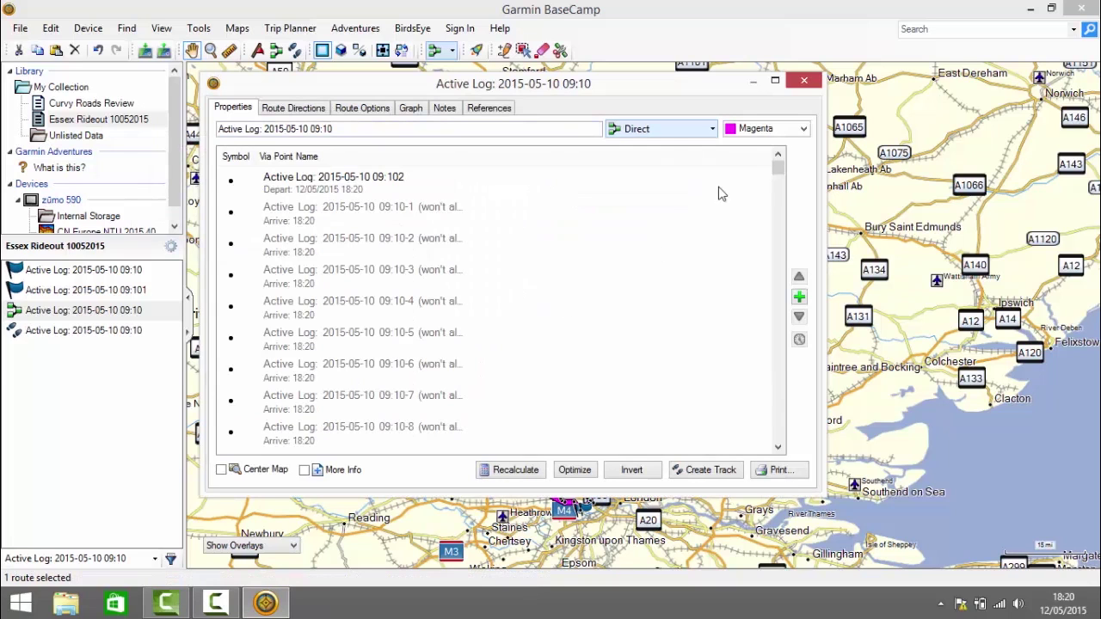
Set the new Direct route's colour to Red and close its properties.
{"action": "left_click", "coordinate": [807, 130]}
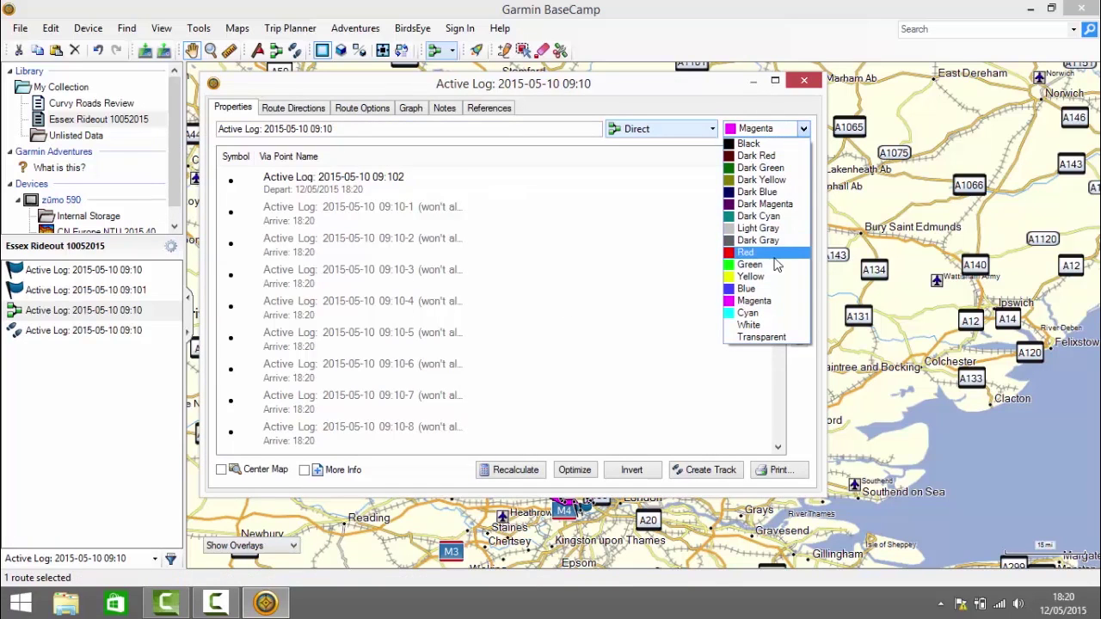
{"action": "left_click", "coordinate": [776, 258]}
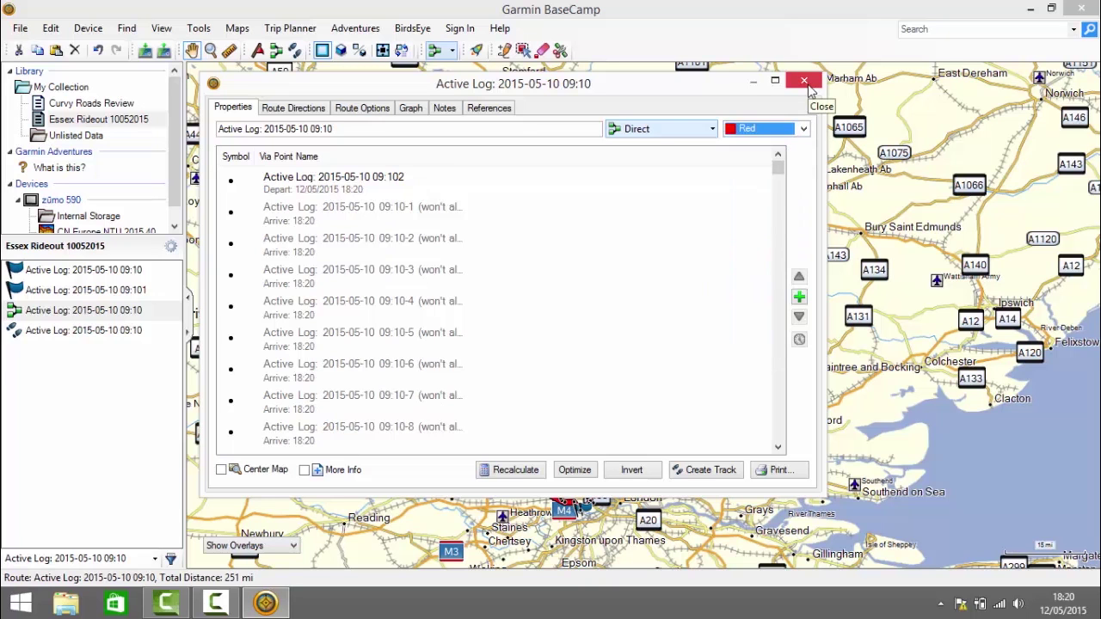
{"action": "left_click", "coordinate": [804, 82]}
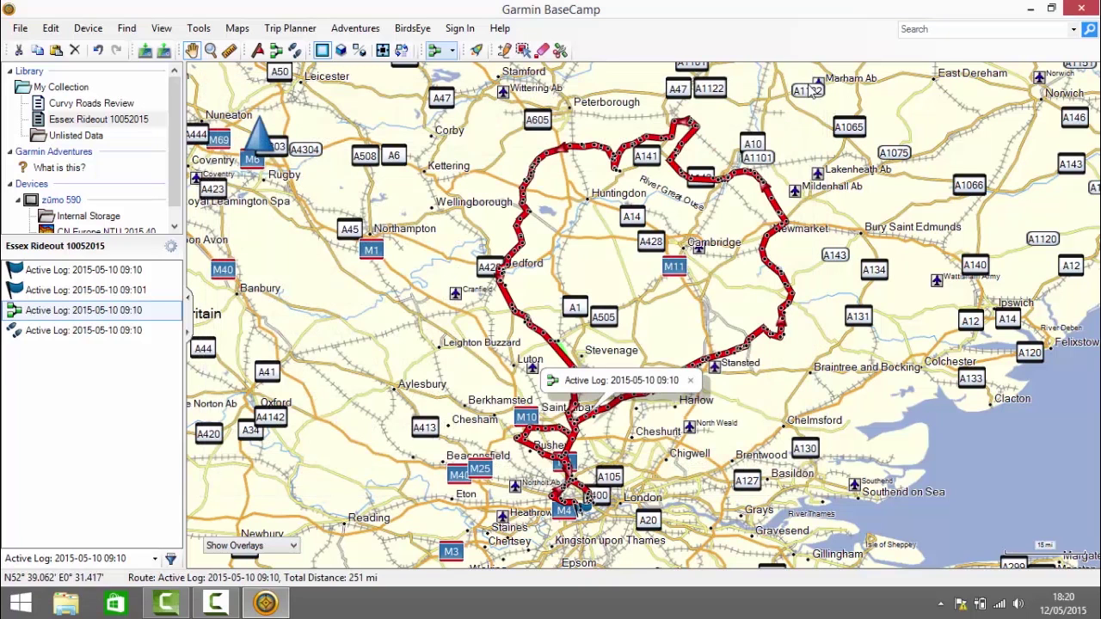
Erase the Direct route's via points along the spur from Ramsey towards Warboys.
{"action": "left_click", "coordinate": [210, 50]}
{"action": "left_click_drag", "start_coordinate": [591, 134], "coordinate": [641, 188]}
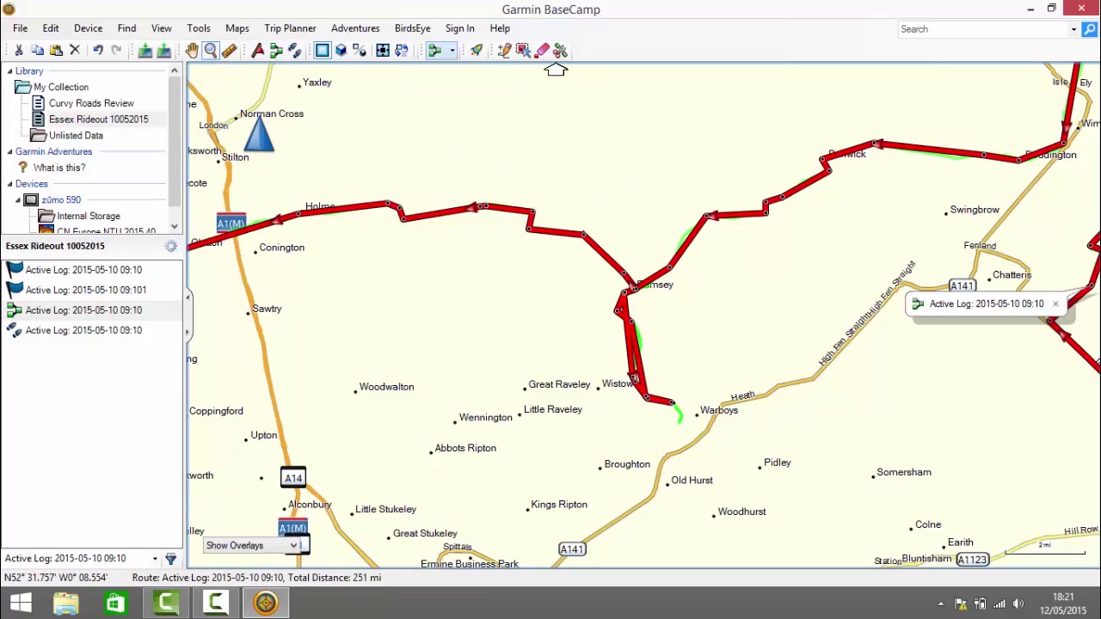
{"action": "left_click", "coordinate": [542, 50]}
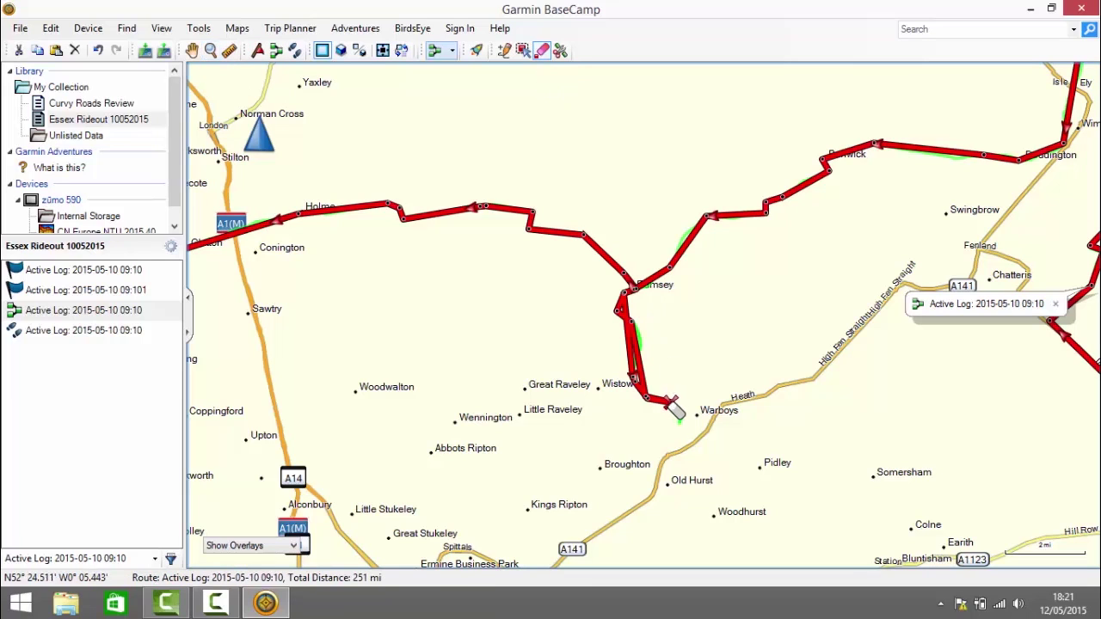
{"action": "left_click", "coordinate": [671, 402]}
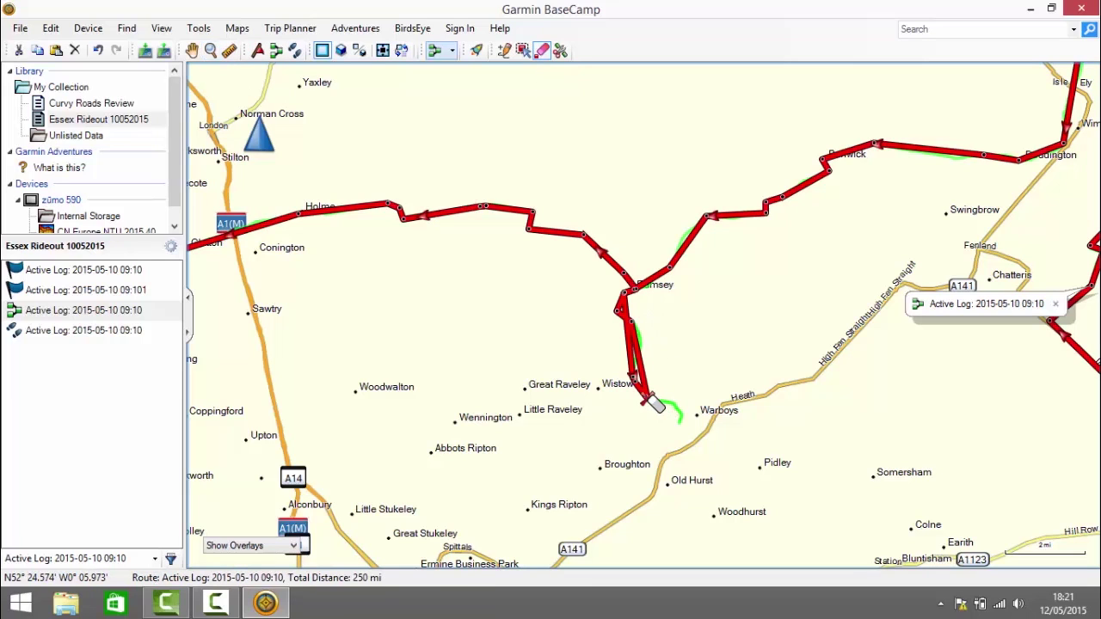
{"action": "left_click", "coordinate": [647, 400]}
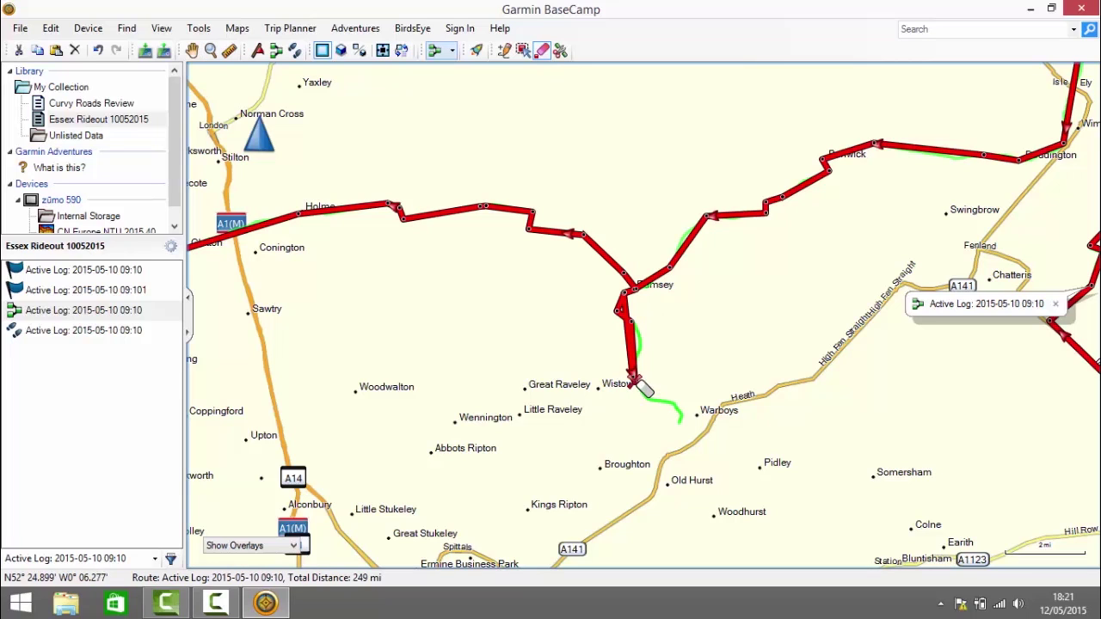
{"action": "left_click", "coordinate": [633, 379]}
{"action": "left_click", "coordinate": [632, 369]}
{"action": "left_click", "coordinate": [629, 320]}
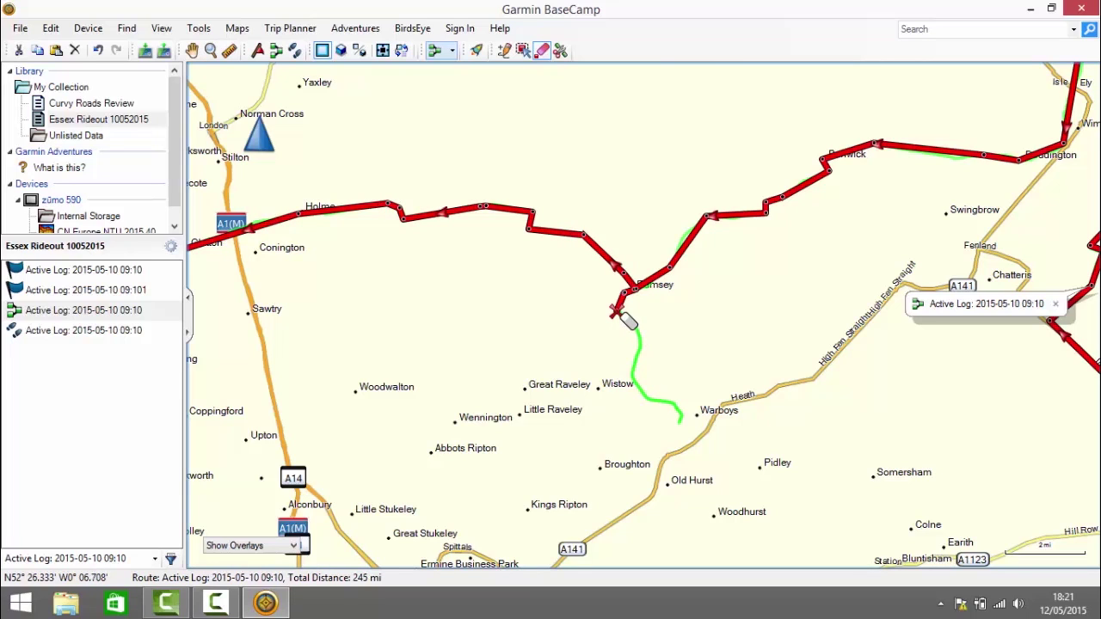
{"action": "left_click", "coordinate": [625, 316]}
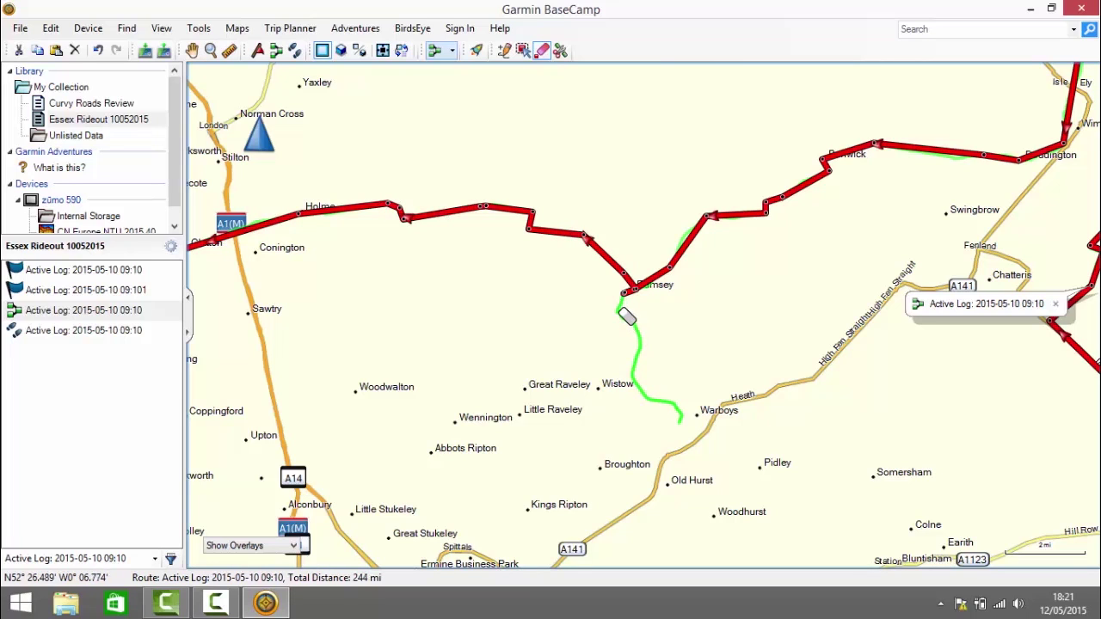
{"action": "left_click", "coordinate": [626, 294]}
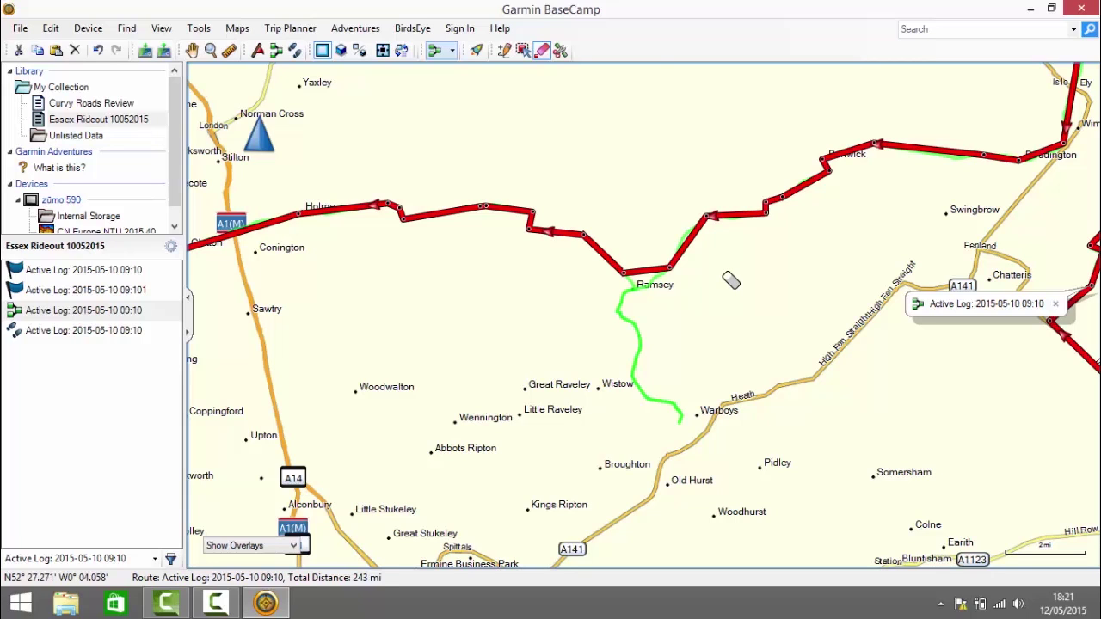
Show the whole Direct route and divide it at a via point near Saint Albans, letting both routes share the waypoint.
{"action": "right_click", "coordinate": [106, 321]}
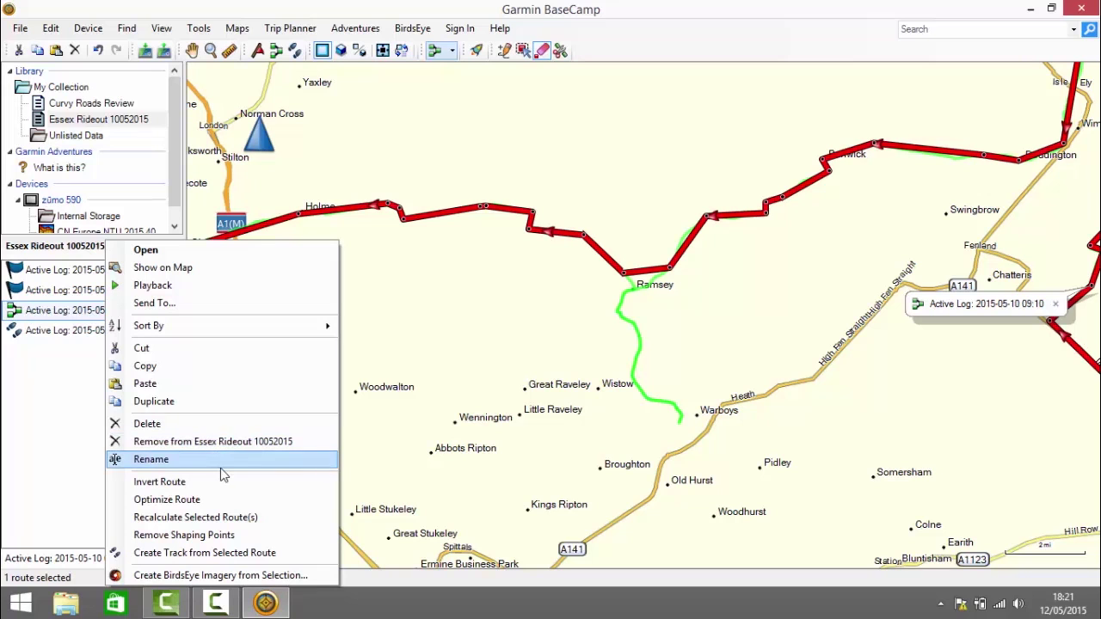
{"action": "left_click", "coordinate": [164, 268]}
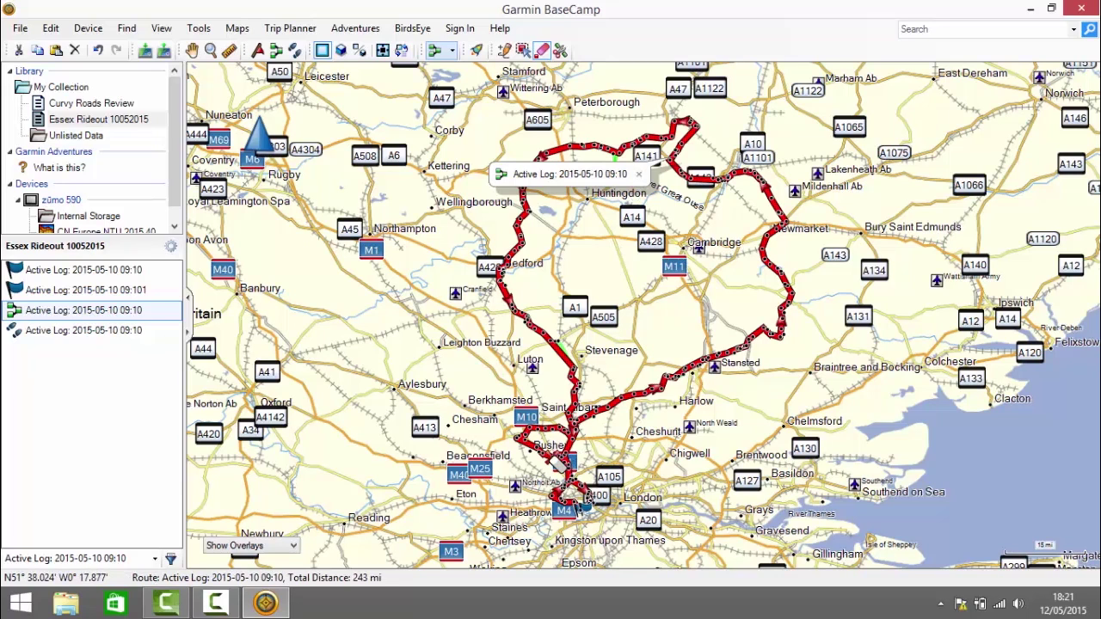
{"action": "left_click", "coordinate": [560, 50]}
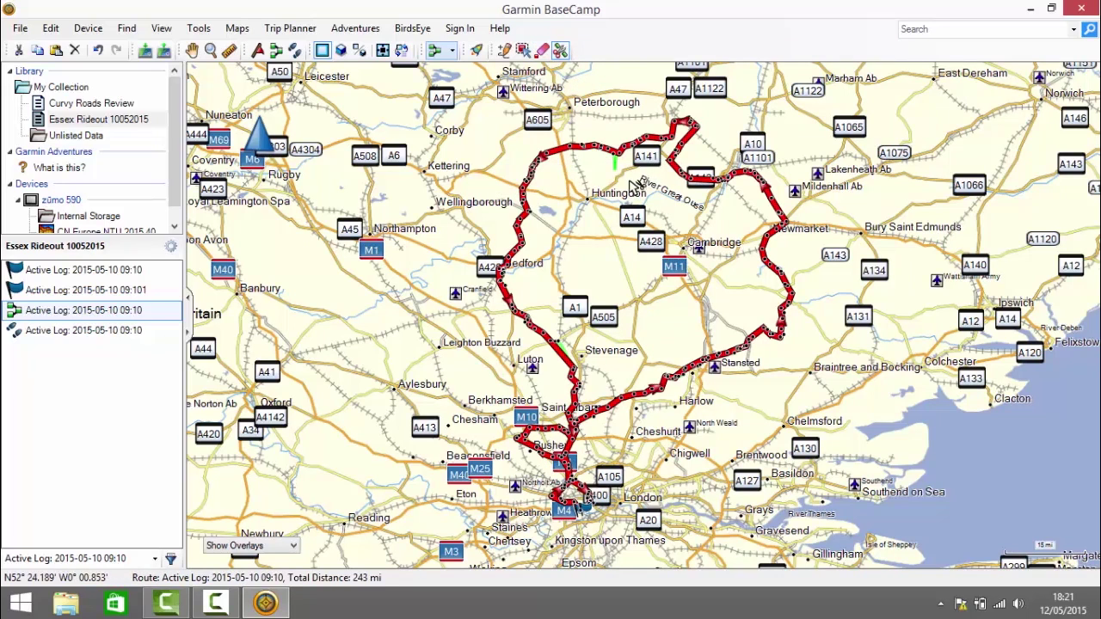
{"action": "left_click", "coordinate": [621, 152]}
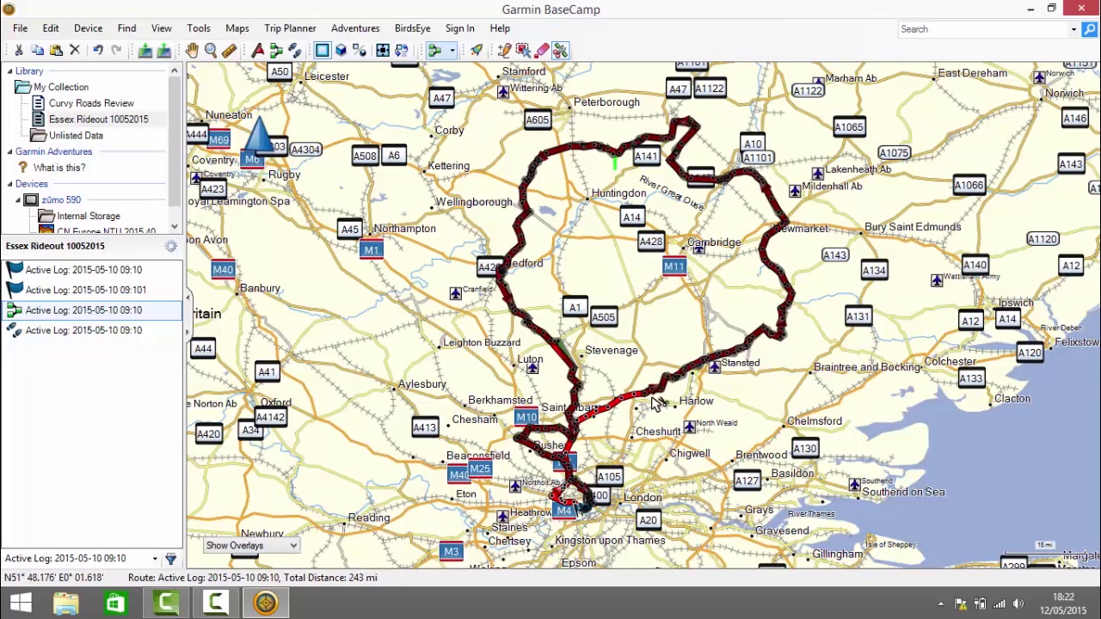
{"action": "left_click", "coordinate": [594, 419]}
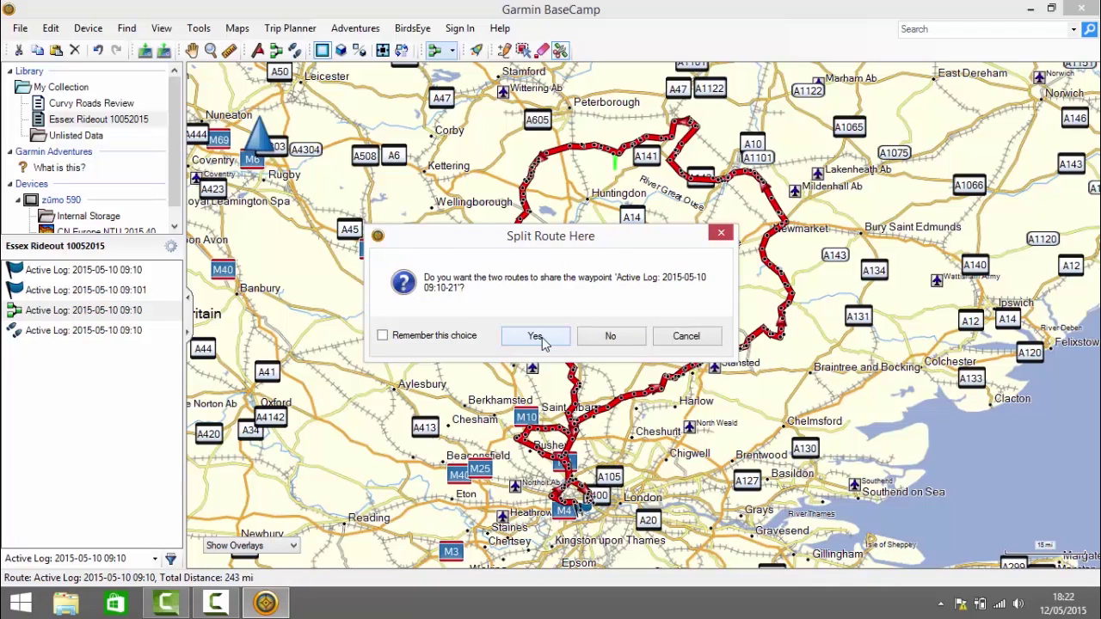
{"action": "left_click", "coordinate": [541, 337]}
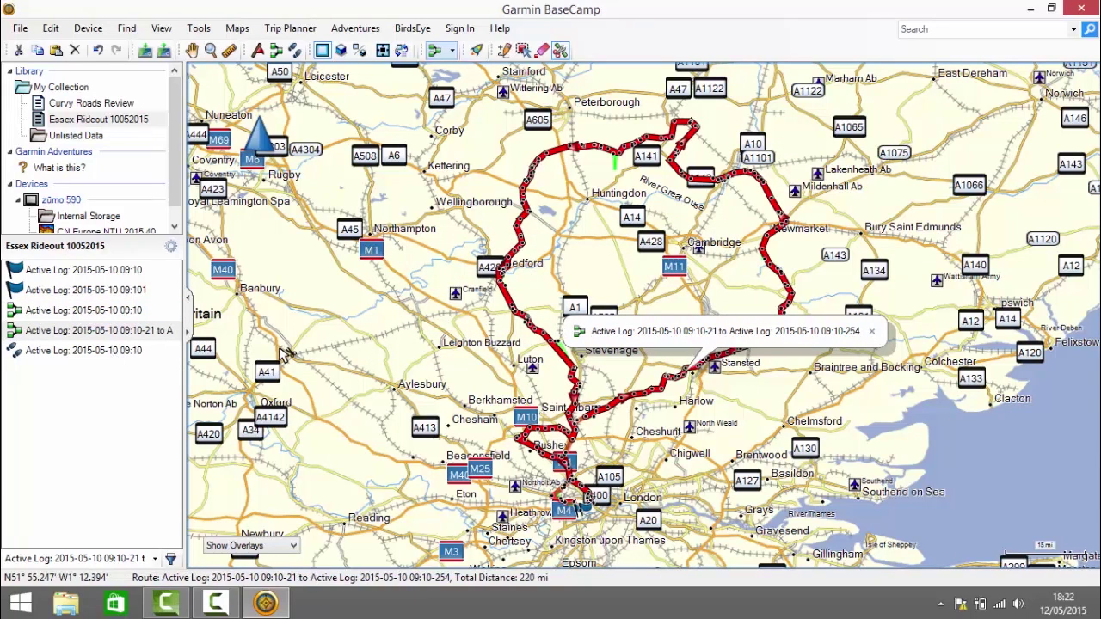
{"action": "left_click", "coordinate": [872, 332]}
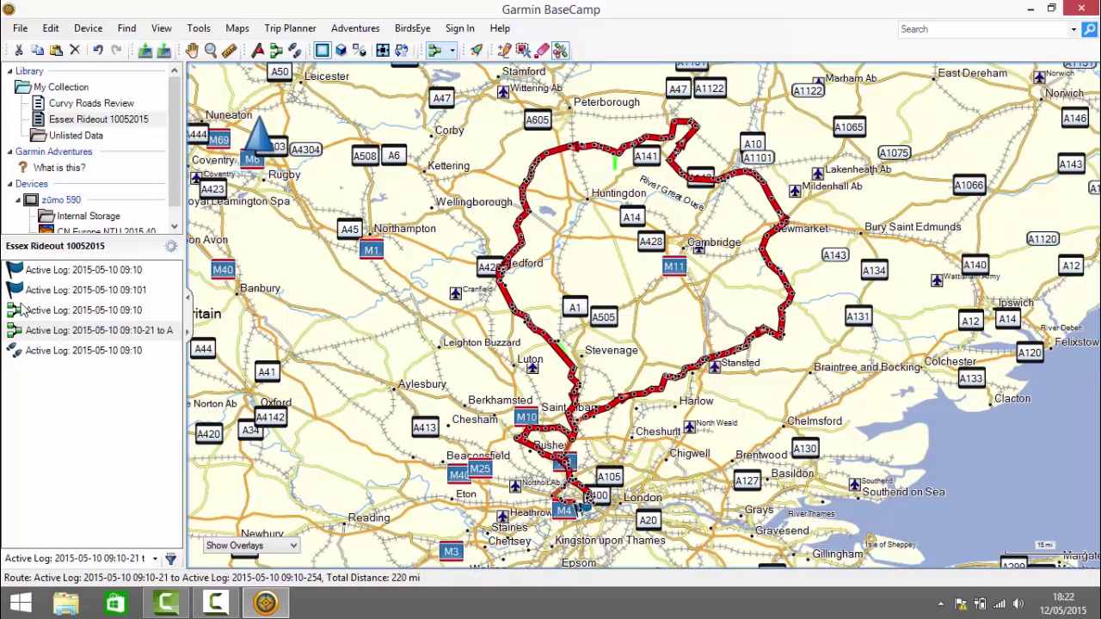
{"action": "left_click", "coordinate": [44, 317]}
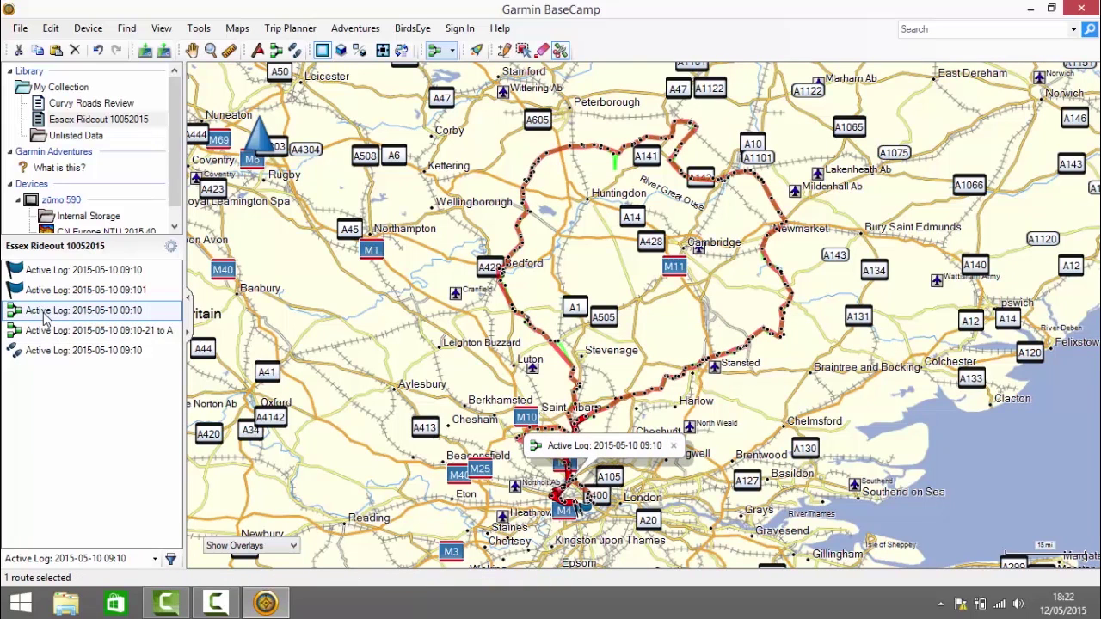
{"action": "left_click", "coordinate": [672, 446]}
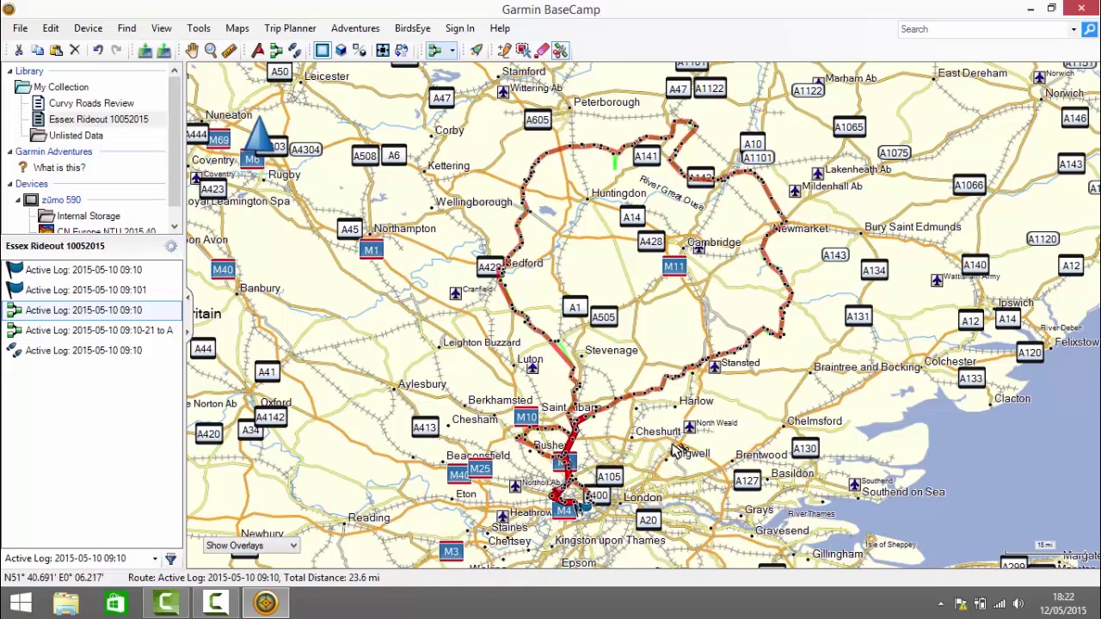
{"action": "left_click", "coordinate": [94, 338]}
{"action": "left_click", "coordinate": [98, 314]}
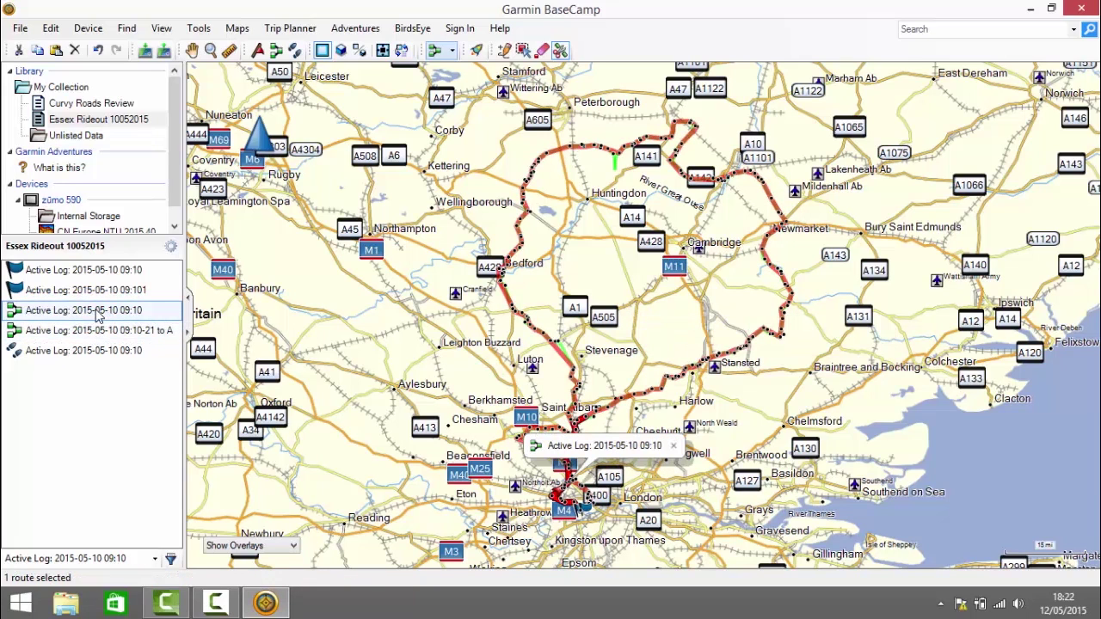
{"action": "key", "text": "Delete"}
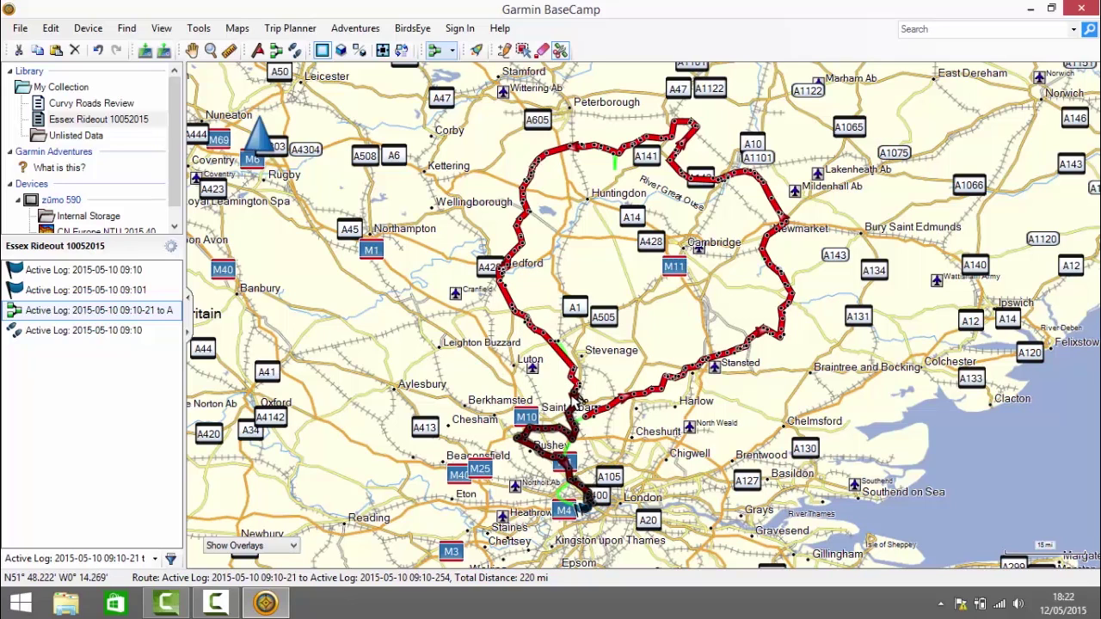
Divide the remaining Direct route at a via point beside Welwyn, letting both routes share the waypoint.
{"action": "left_click", "coordinate": [210, 50]}
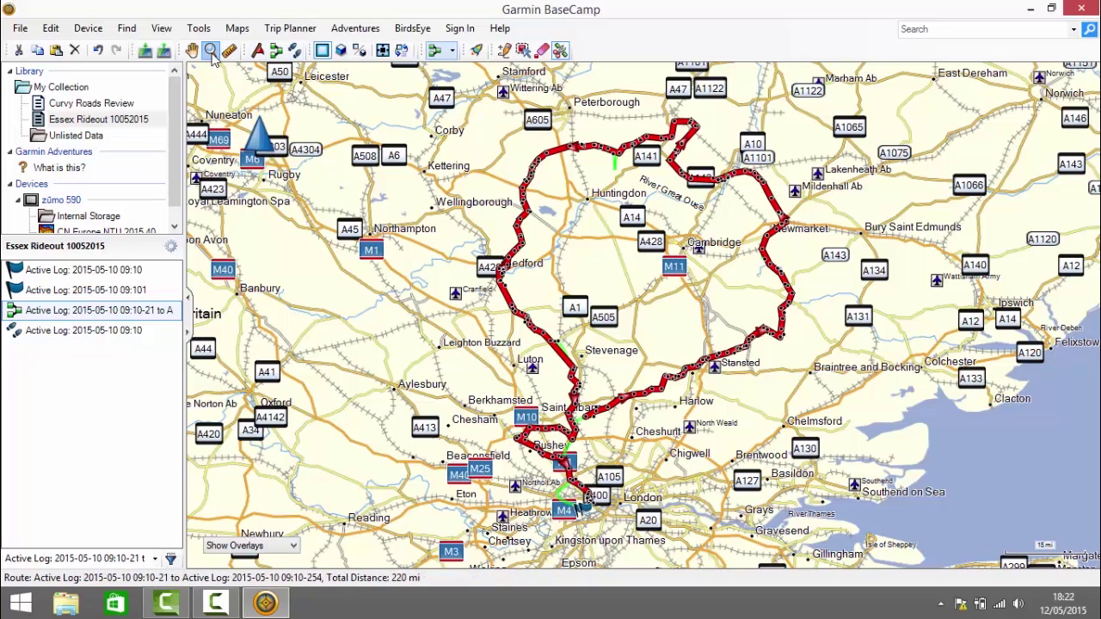
{"action": "left_click_drag", "start_coordinate": [507, 343], "coordinate": [616, 462]}
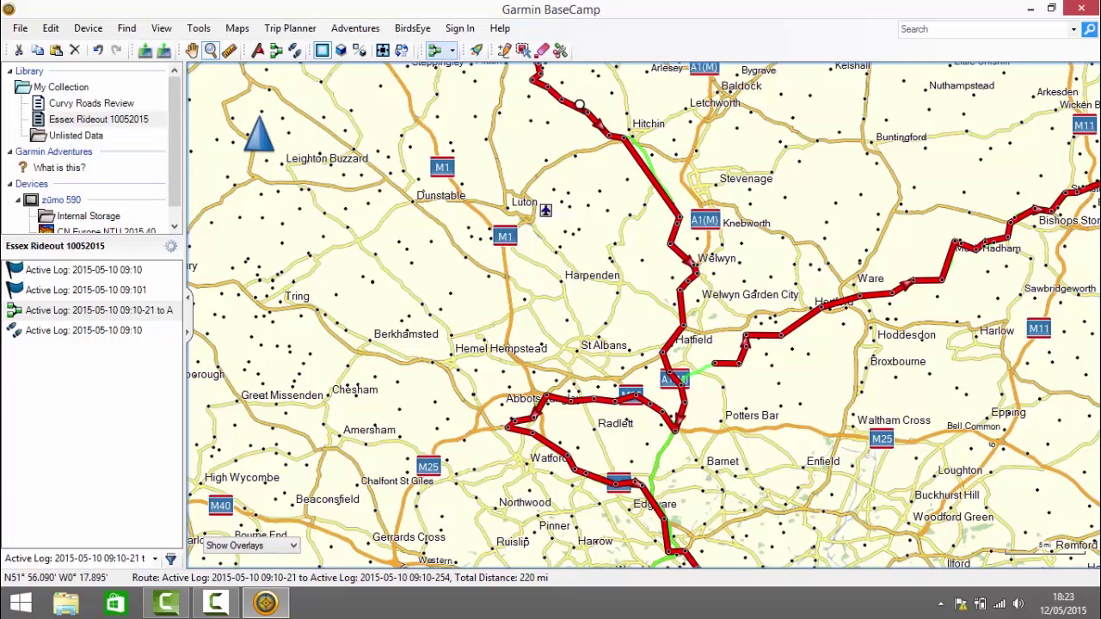
{"action": "left_click", "coordinate": [560, 50]}
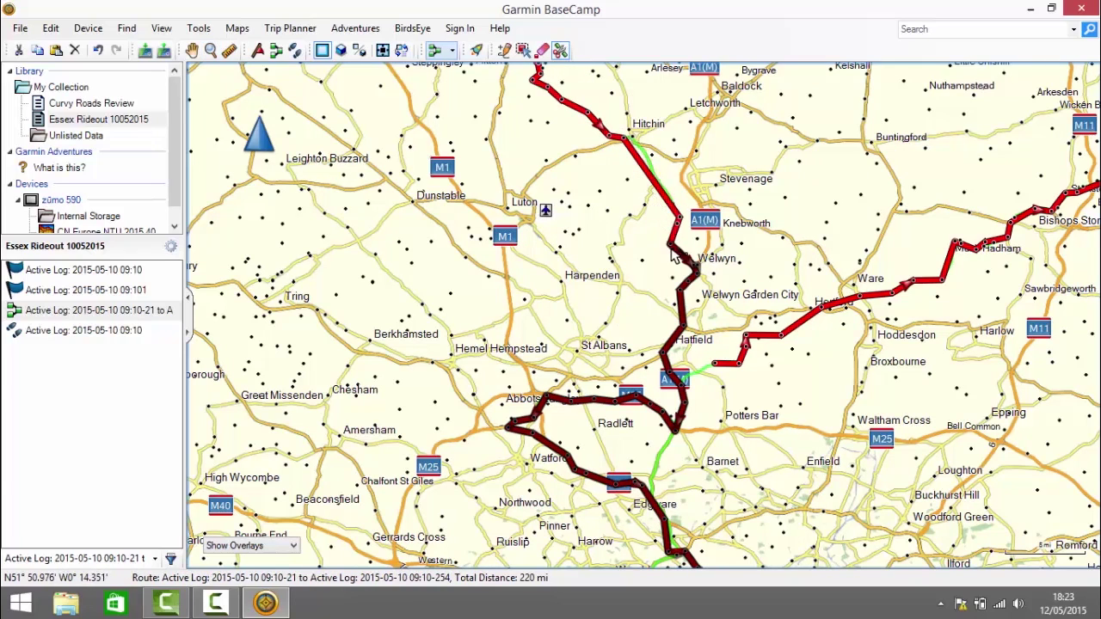
{"action": "left_click", "coordinate": [677, 254]}
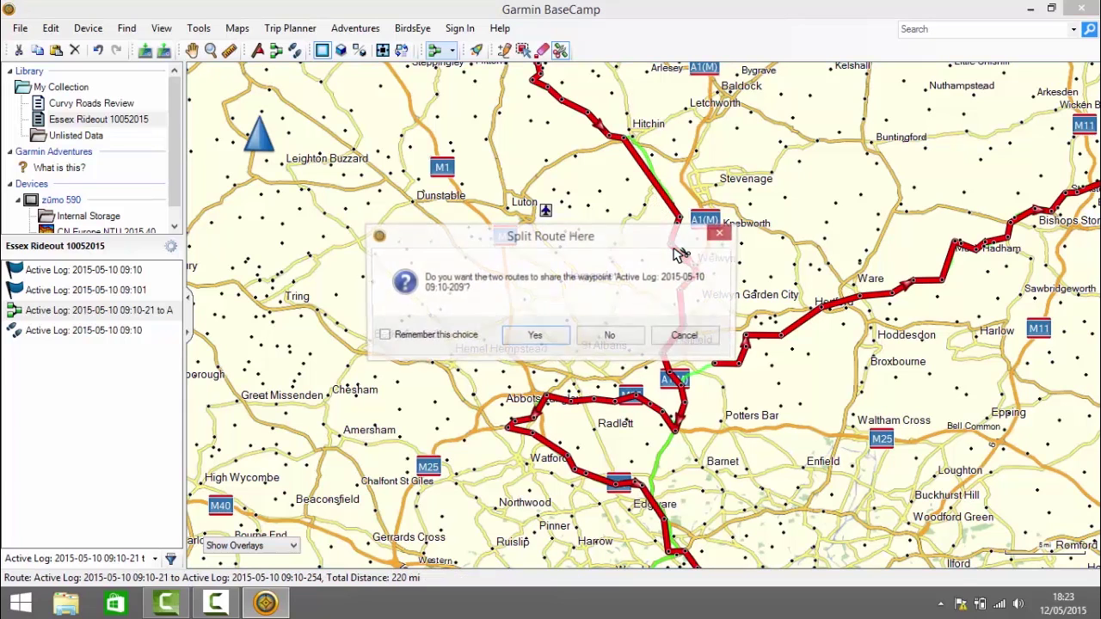
{"action": "left_click", "coordinate": [535, 336]}
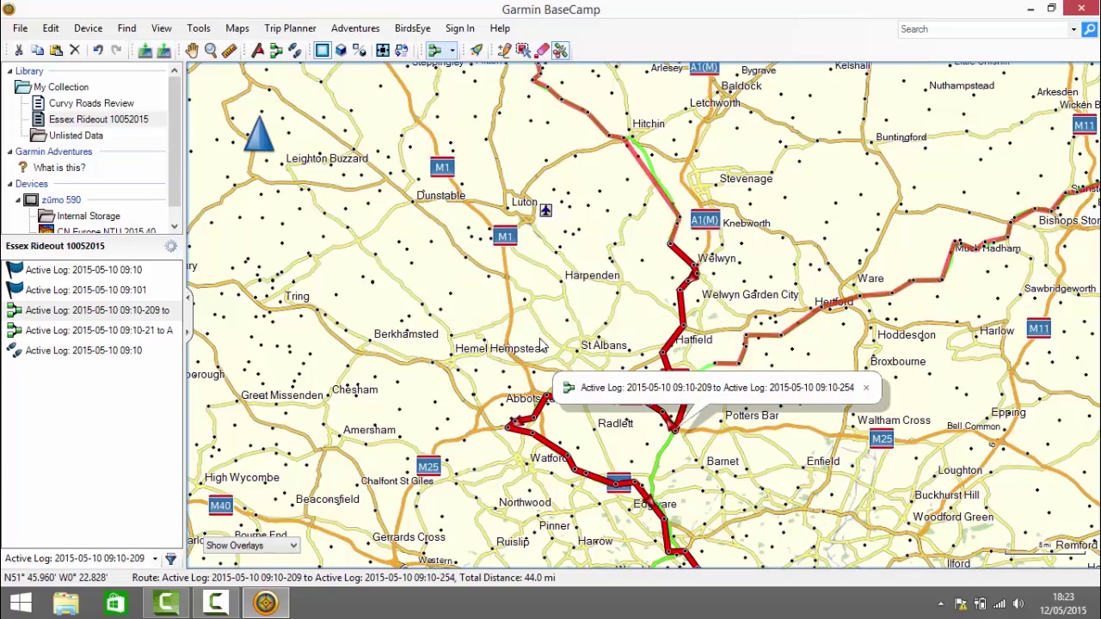
{"action": "left_click", "coordinate": [866, 388]}
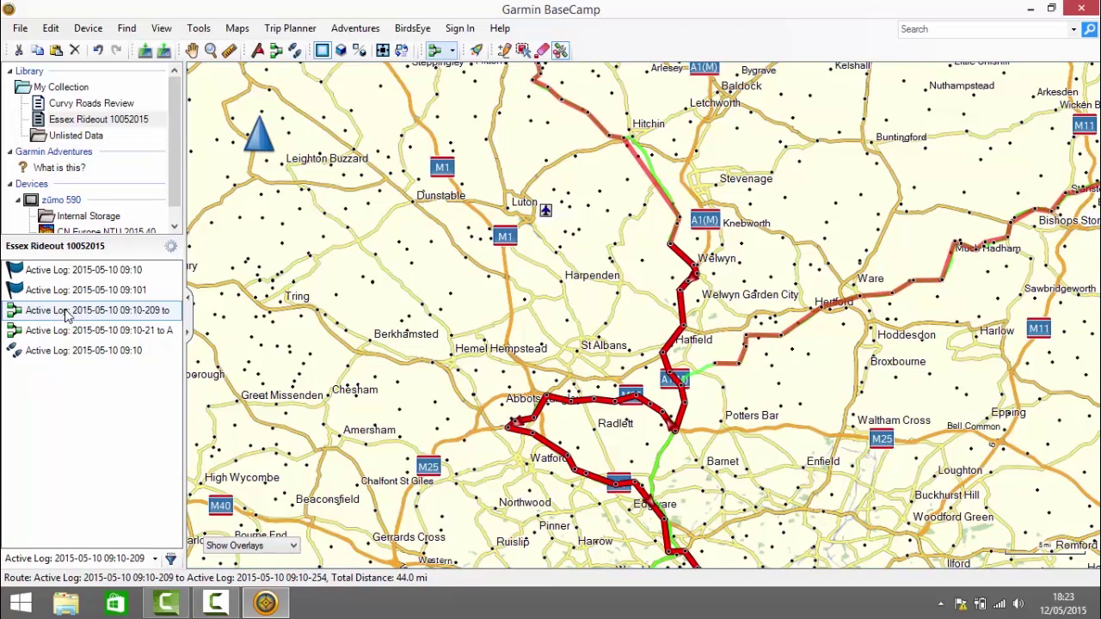
Check the main loop on the map and delete the other route, running from Welwyn back to London.
{"action": "left_click", "coordinate": [76, 334]}
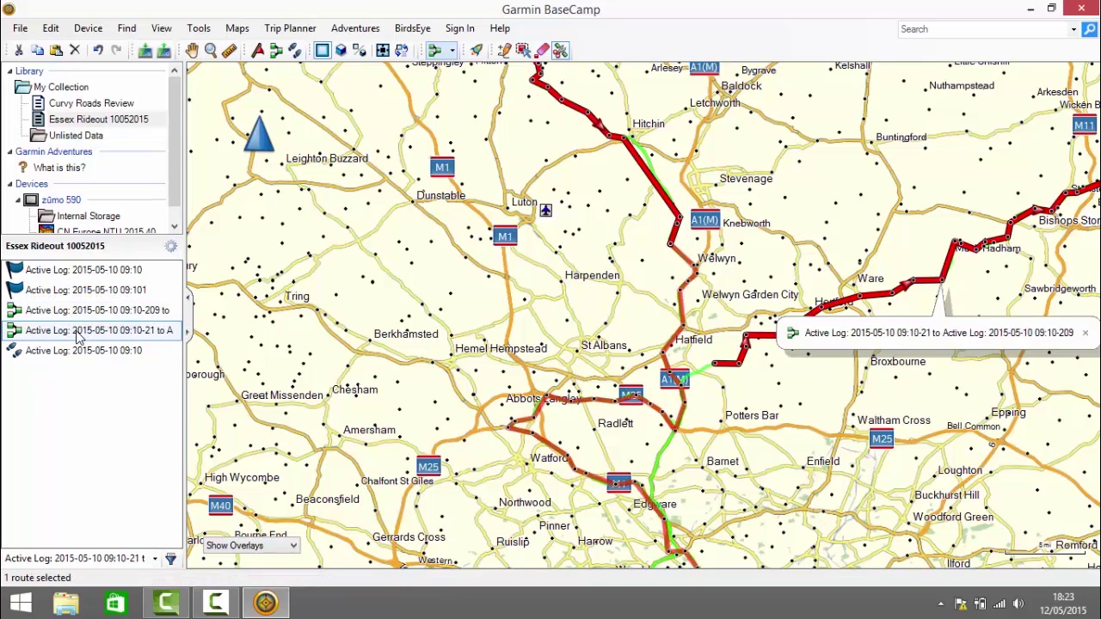
{"action": "right_click", "coordinate": [76, 334]}
{"action": "left_click", "coordinate": [138, 267]}
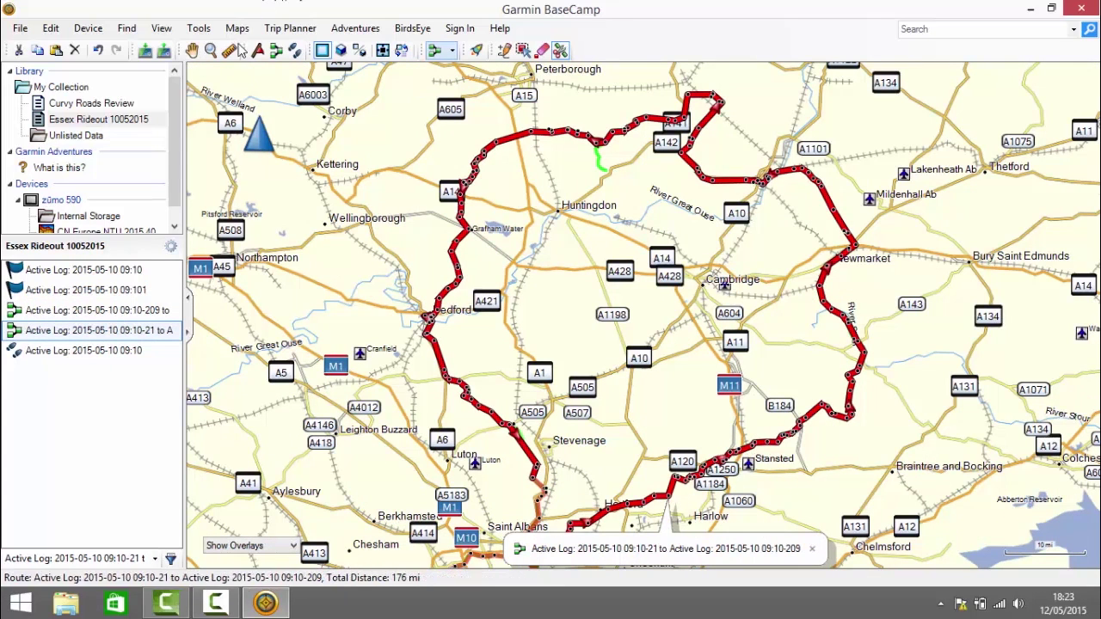
{"action": "left_click", "coordinate": [191, 49]}
{"action": "left_click_drag", "start_coordinate": [573, 320], "coordinate": [583, 226]}
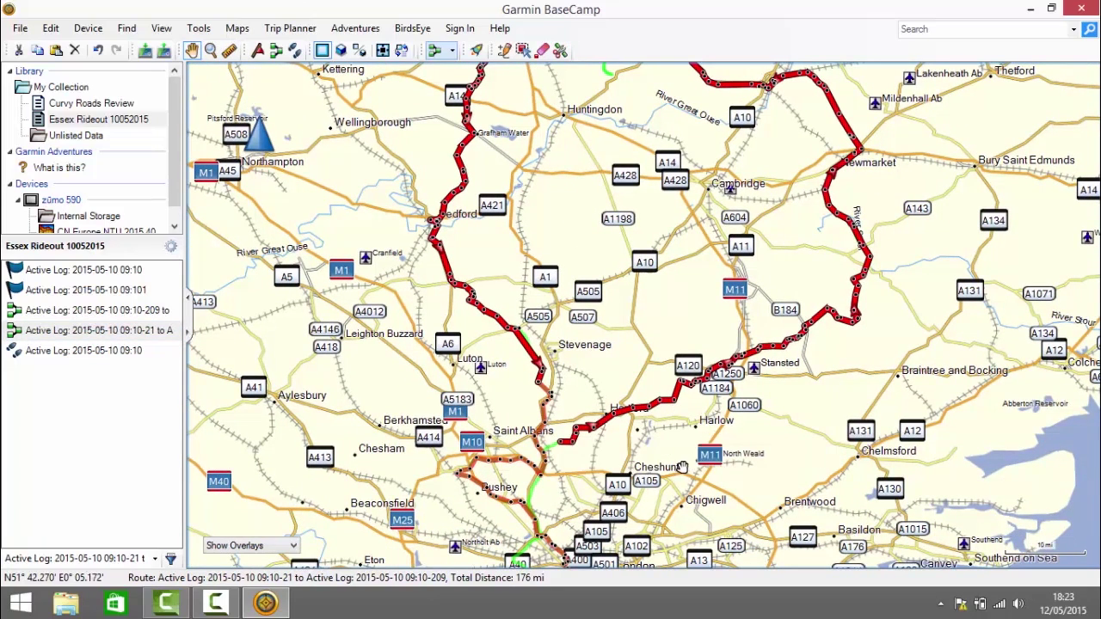
{"action": "left_click", "coordinate": [104, 315]}
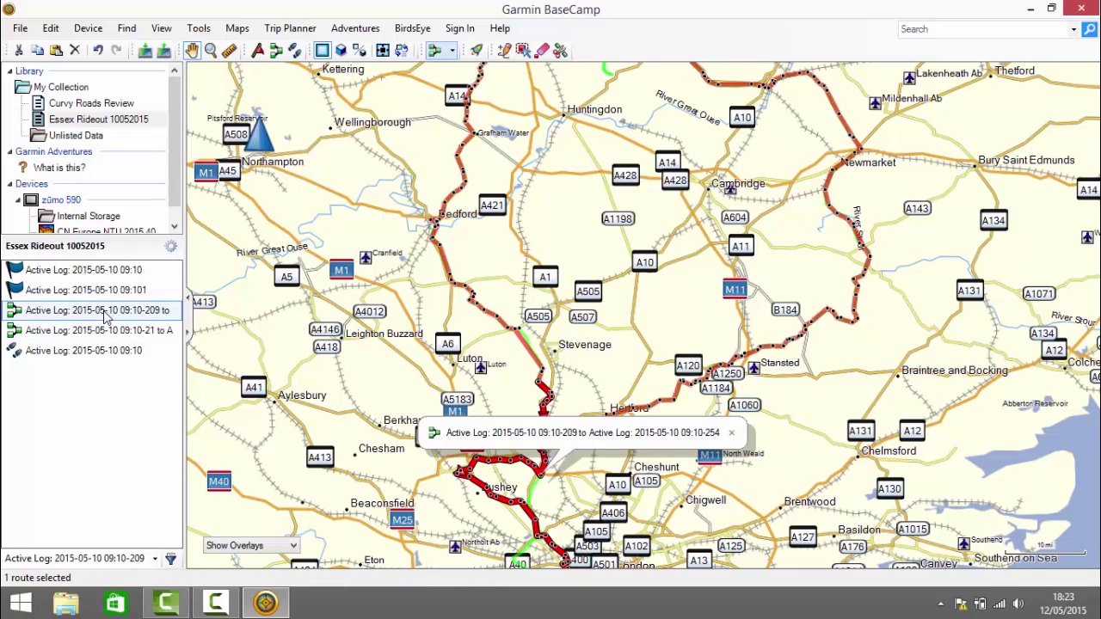
{"action": "key", "text": "Delete"}
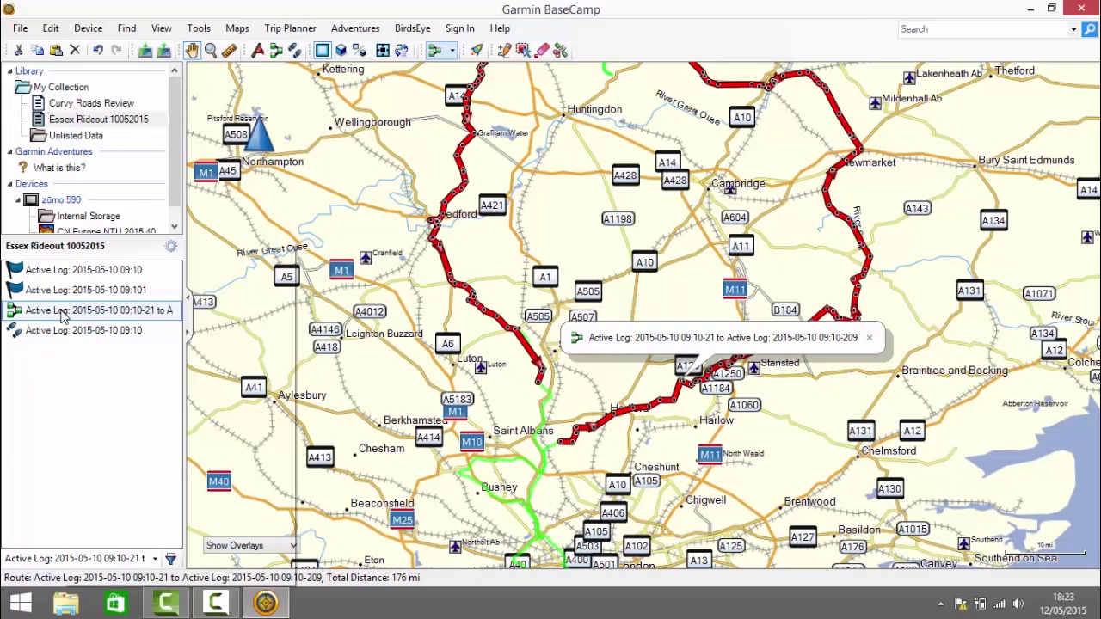
Show the remaining loop route on the map, set its activity profile to Driving and close its properties.
{"action": "right_click", "coordinate": [62, 316]}
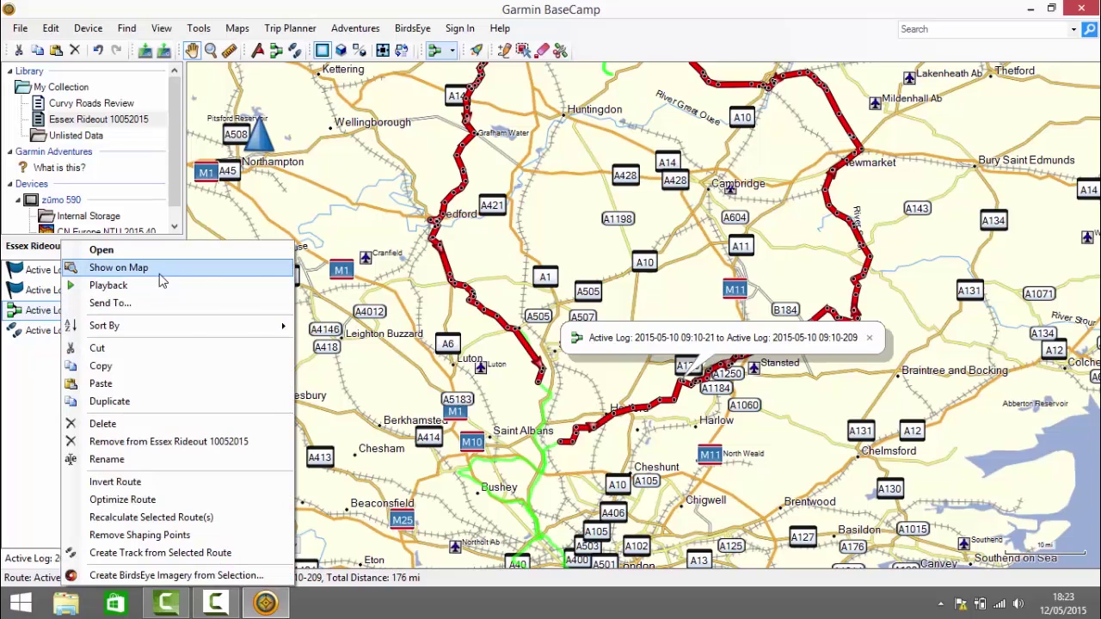
{"action": "left_click", "coordinate": [120, 268]}
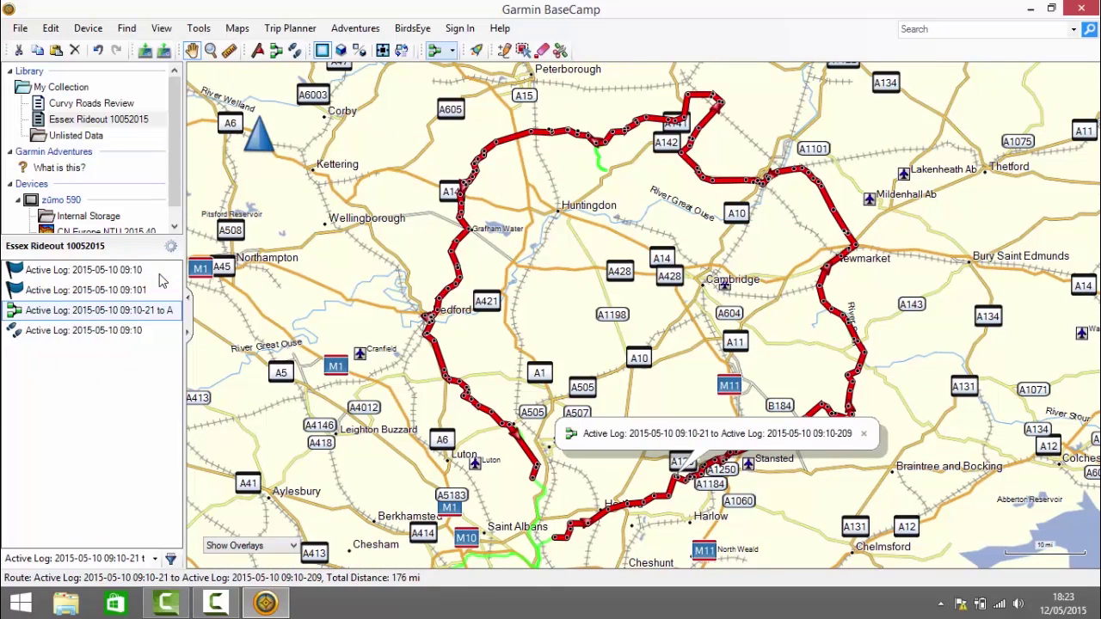
{"action": "left_click", "coordinate": [864, 435]}
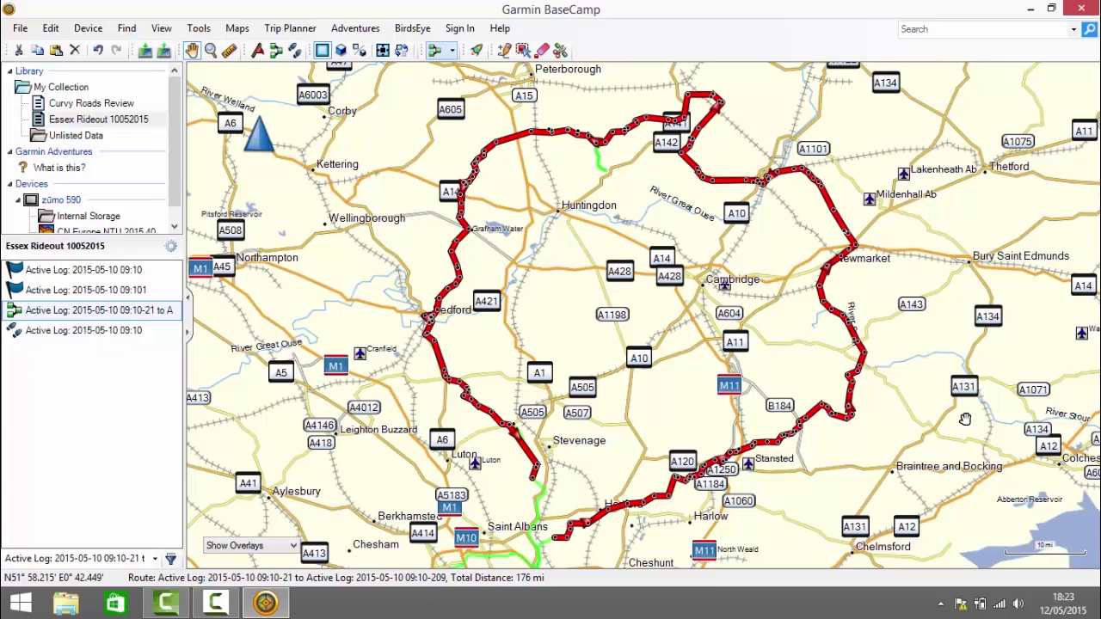
{"action": "double_click", "coordinate": [79, 313]}
{"action": "left_click", "coordinate": [713, 129]}
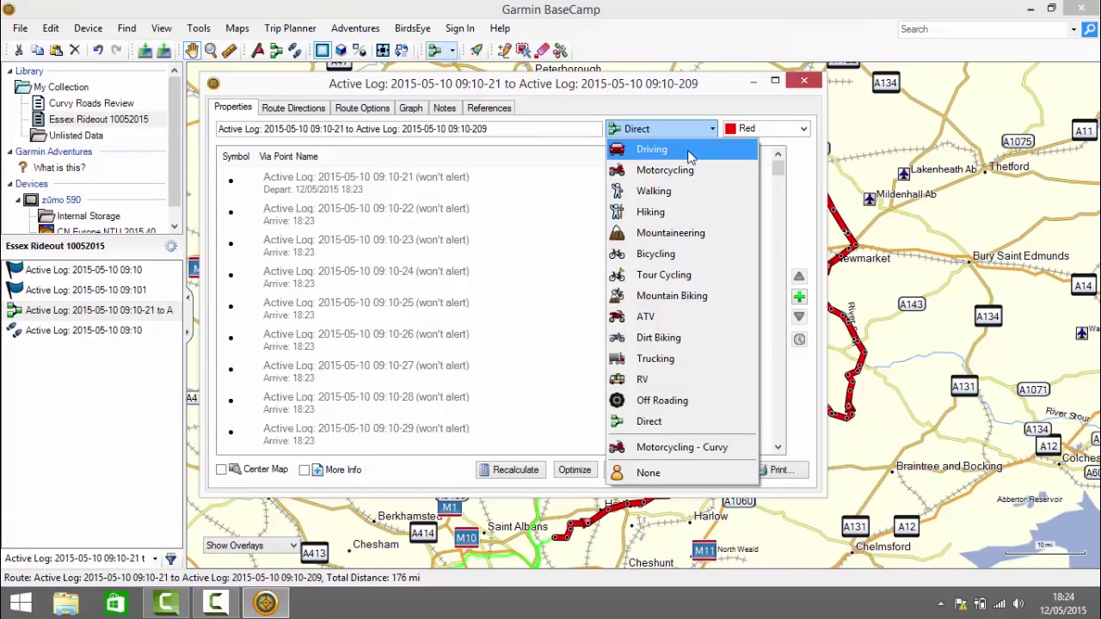
{"action": "left_click", "coordinate": [688, 150]}
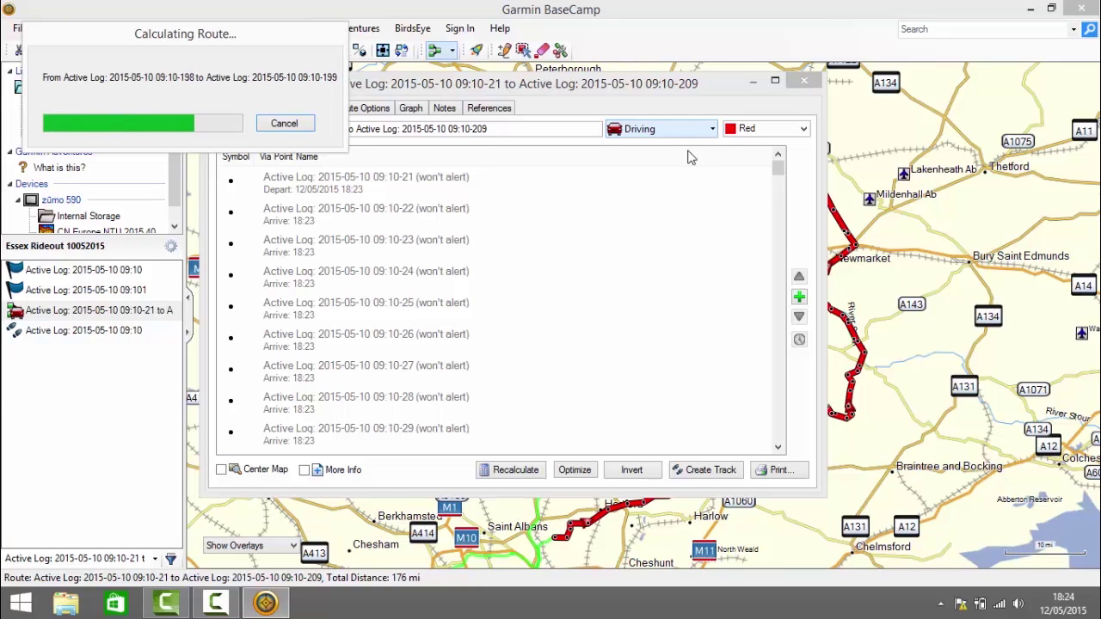
{"action": "left_click", "coordinate": [806, 83]}
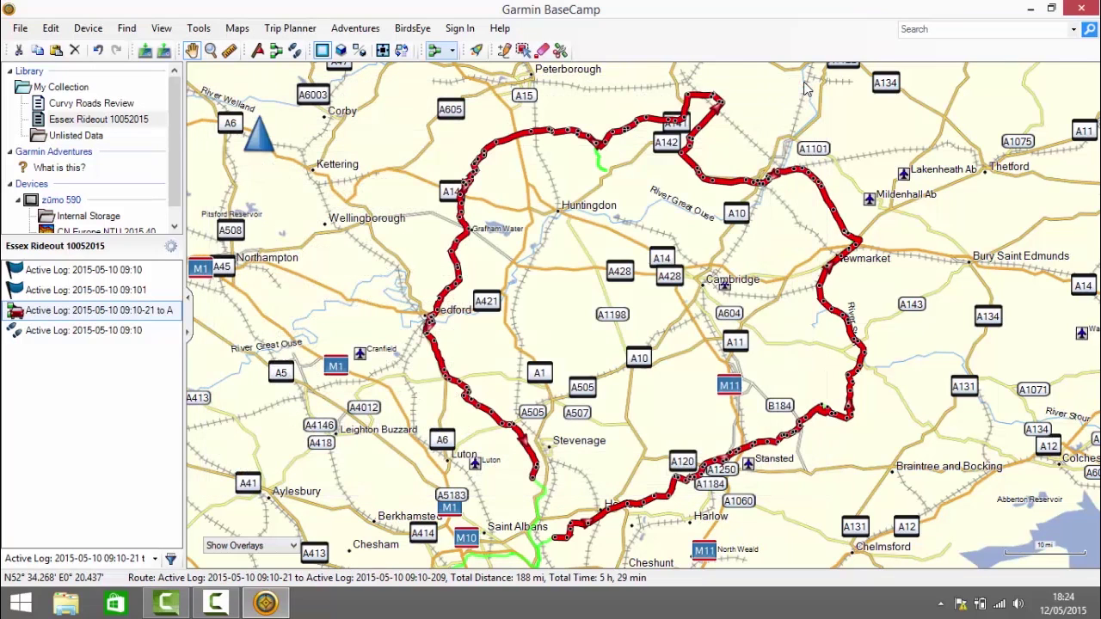
Rename the Driving route as Essex Rideout Route 2 and close its properties.
{"action": "double_click", "coordinate": [104, 314]}
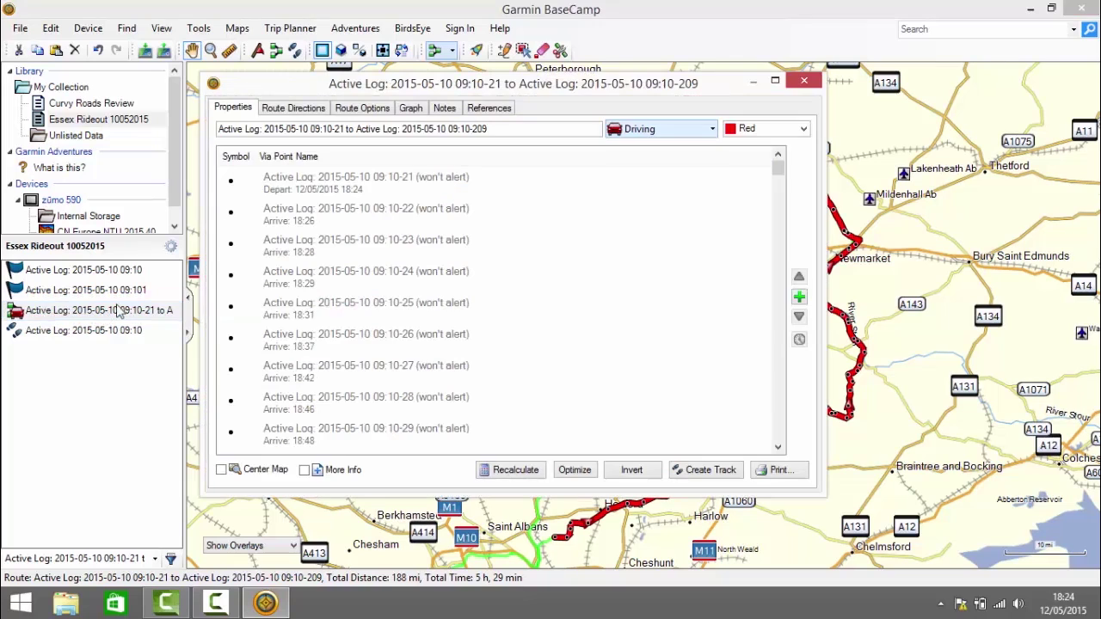
{"action": "left_click", "coordinate": [410, 128]}
{"action": "key", "text": "ctrl+a"}
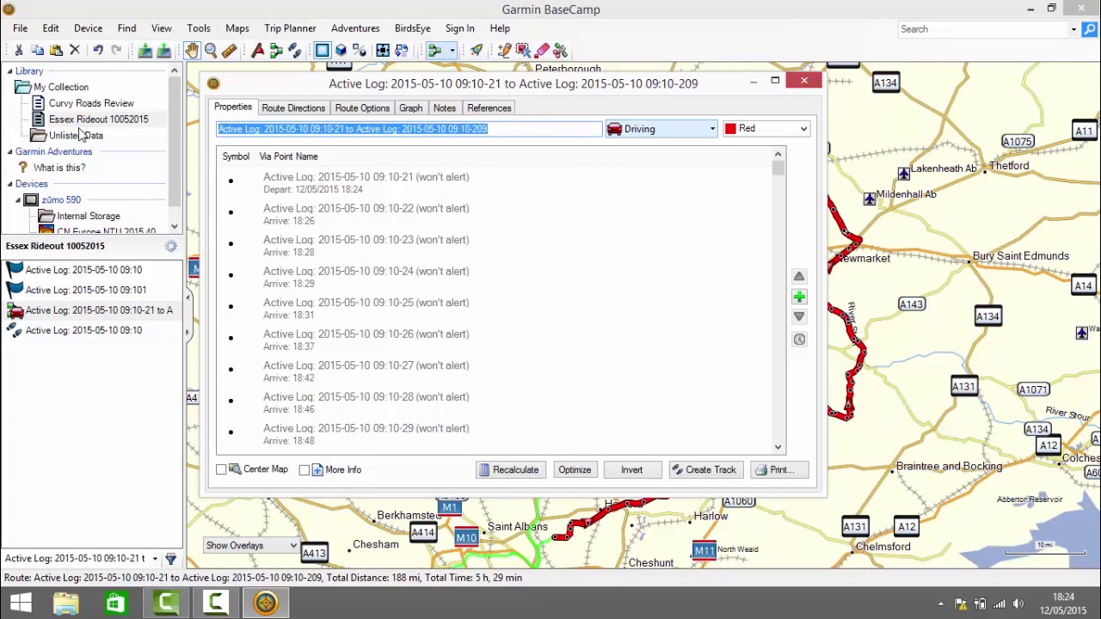
{"action": "type", "text": "Essex Rideout Rou"}
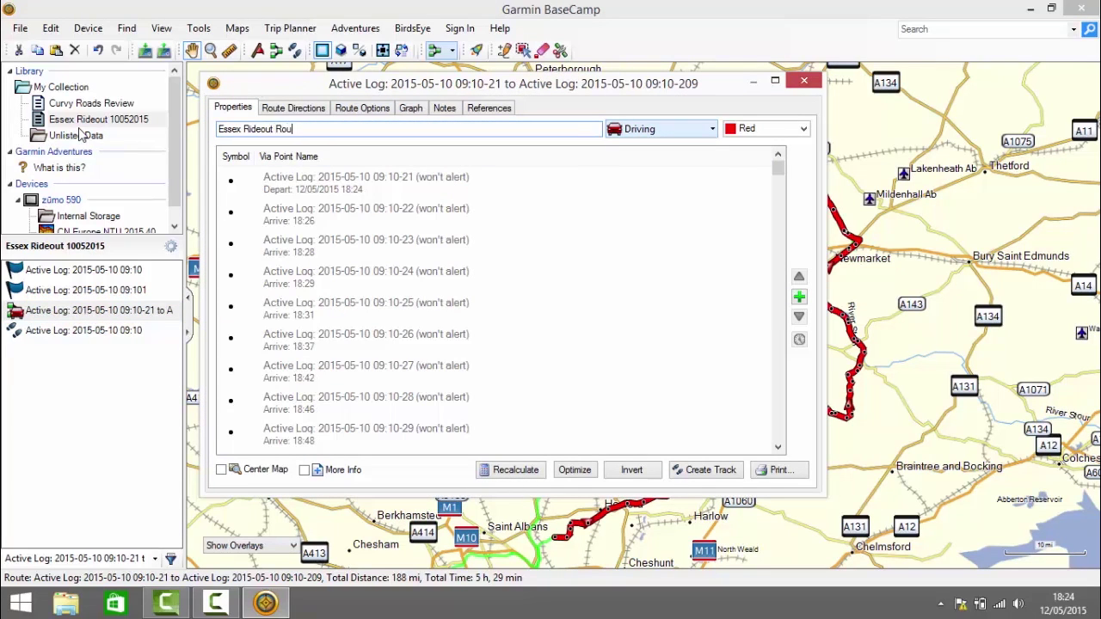
{"action": "type", "text": "te"}
{"action": "left_click", "coordinate": [374, 126]}
{"action": "type", "text": "2"}
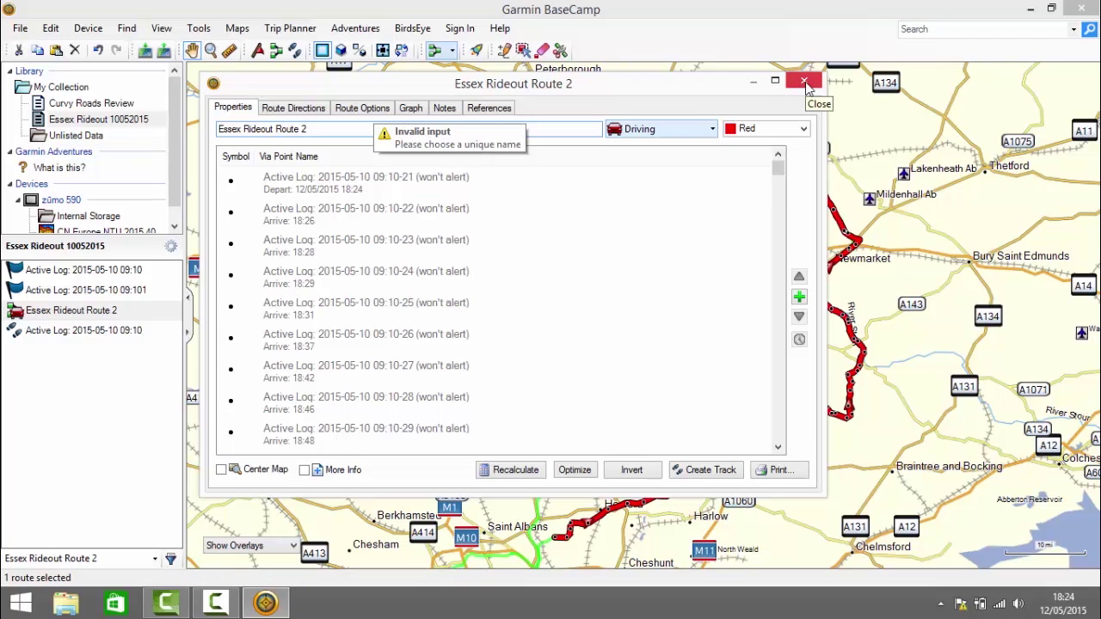
{"action": "left_click", "coordinate": [804, 83]}
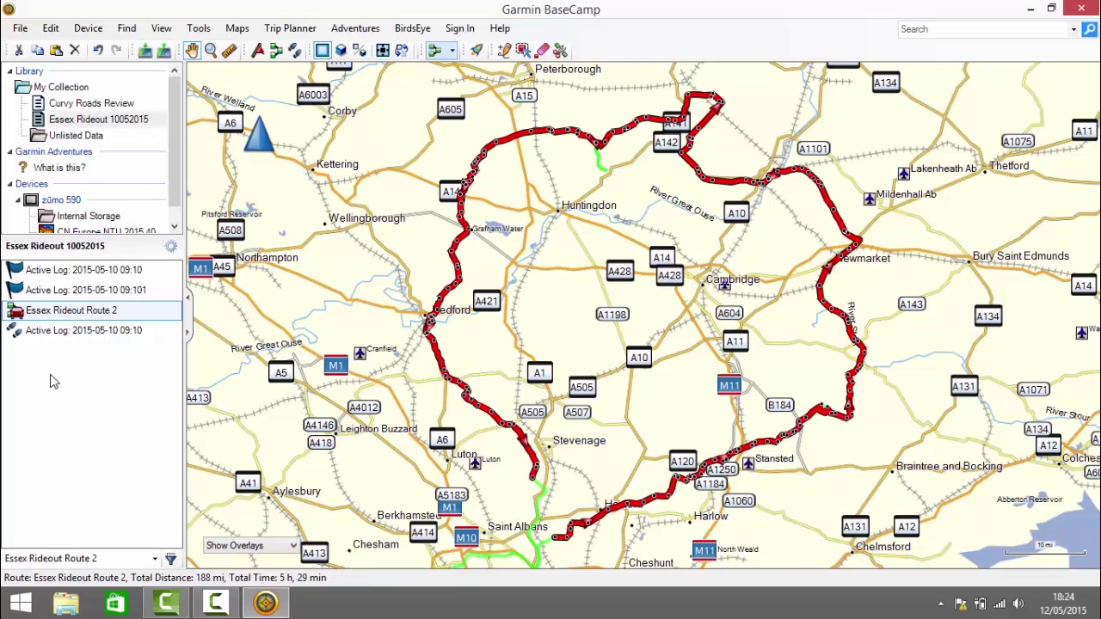
{"action": "left_click", "coordinate": [96, 335]}
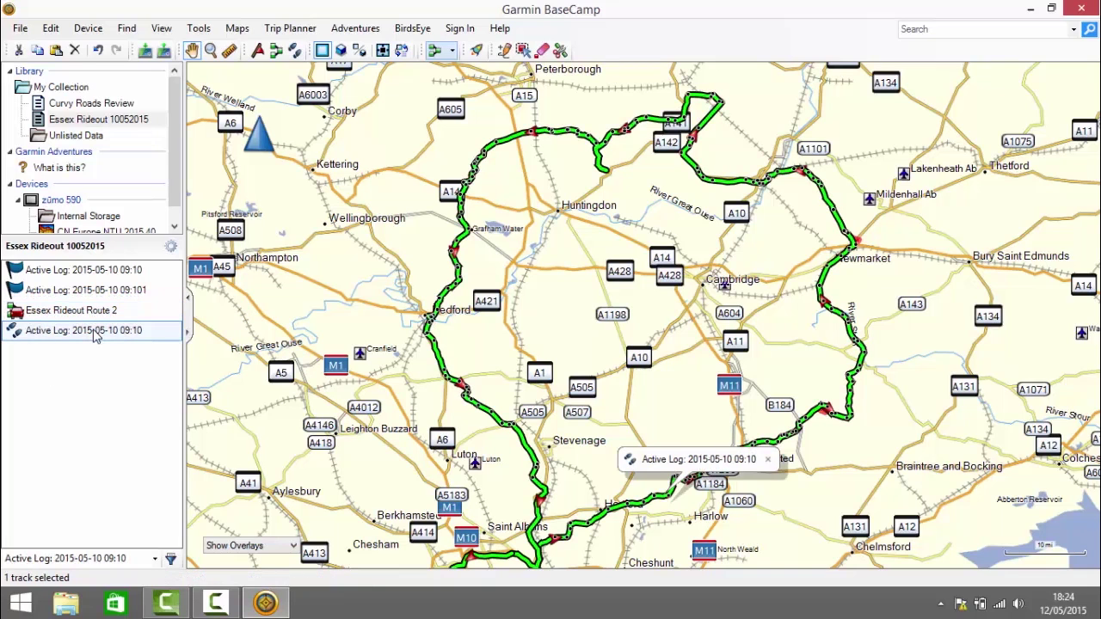
{"action": "key", "text": "Delete"}
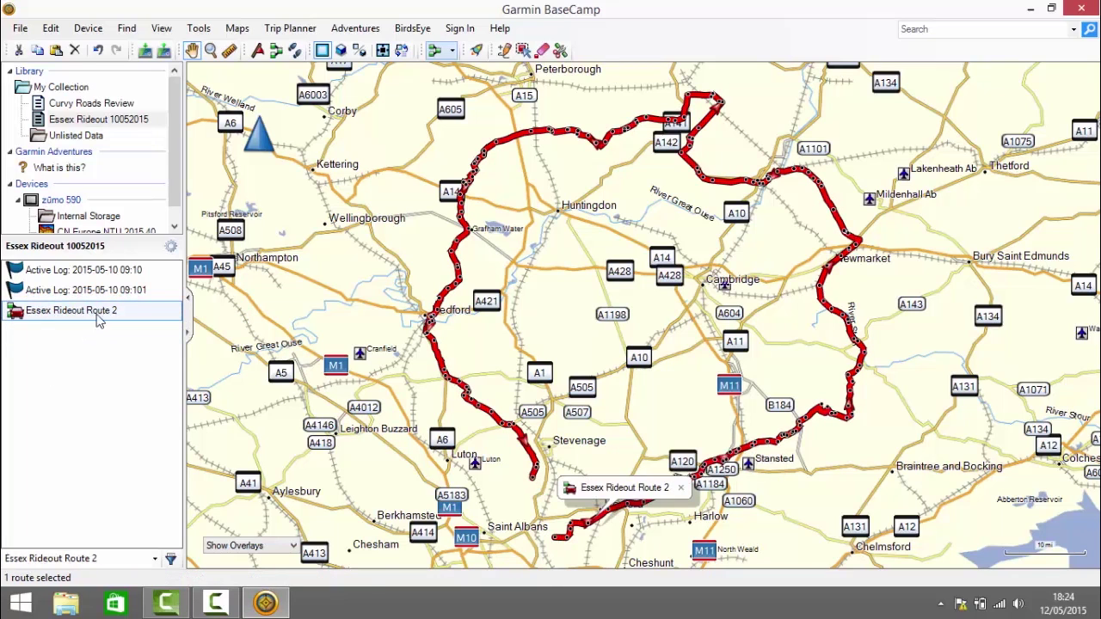
{"action": "left_click", "coordinate": [108, 271]}
{"action": "key", "text": "Delete"}
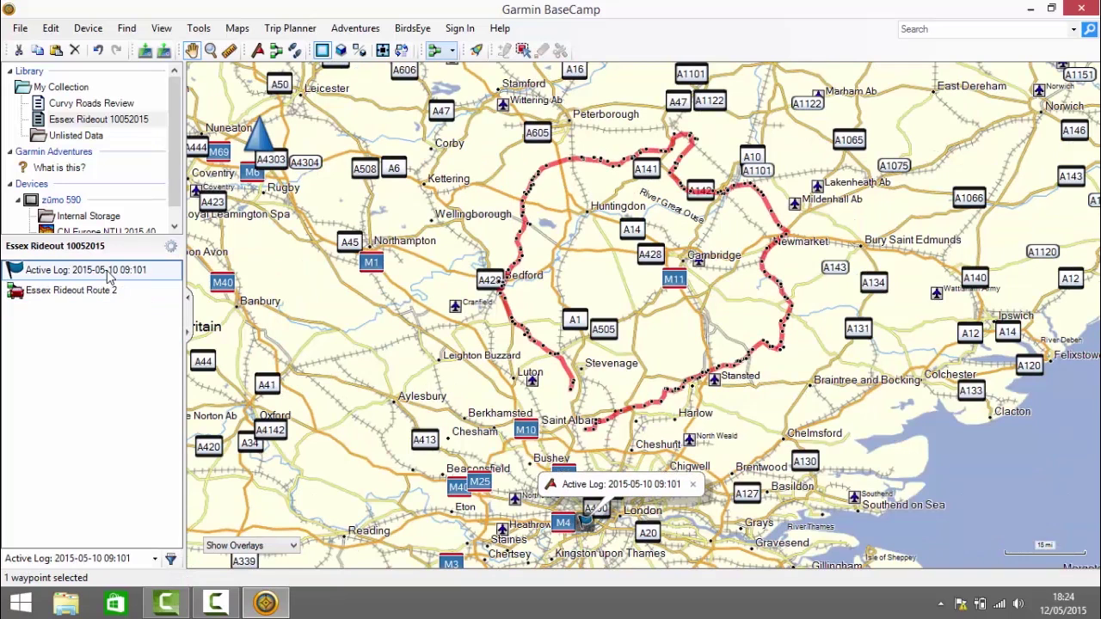
{"action": "left_click", "coordinate": [107, 270]}
{"action": "key", "text": "BackSpace"}
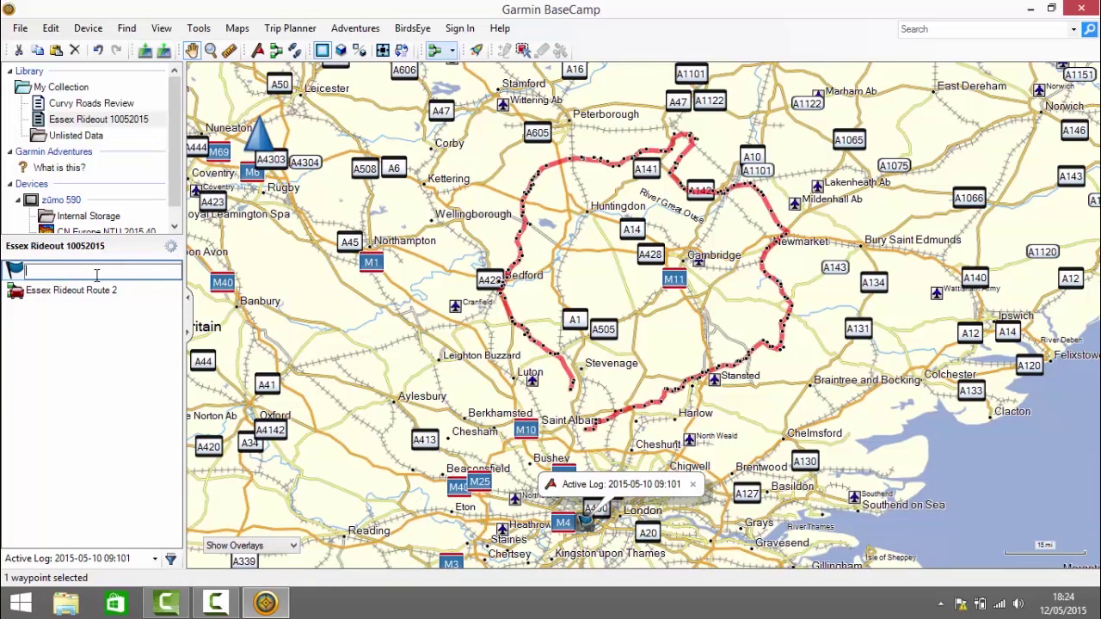
{"action": "key", "text": "Escape"}
{"action": "key", "text": "Delete"}
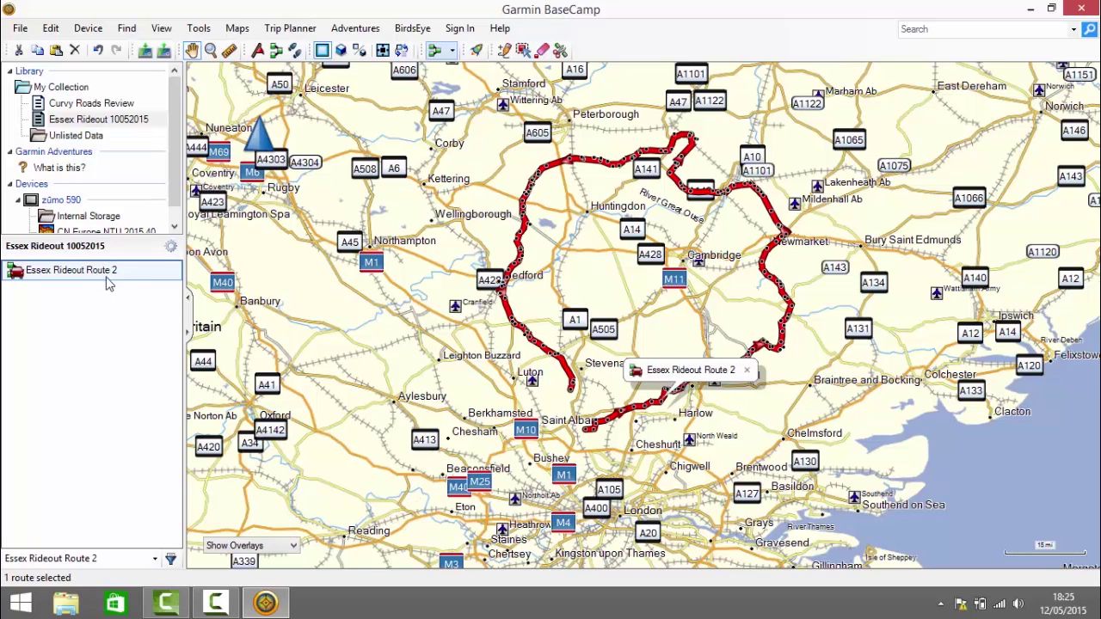
{"action": "right_click", "coordinate": [136, 274]}
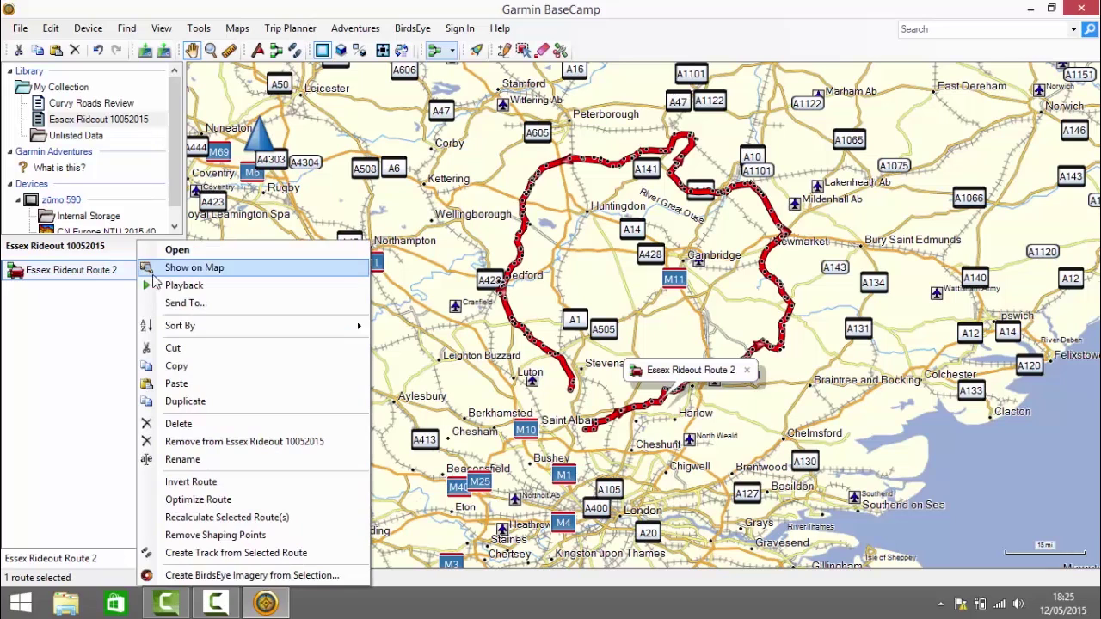
{"action": "left_click", "coordinate": [195, 304]}
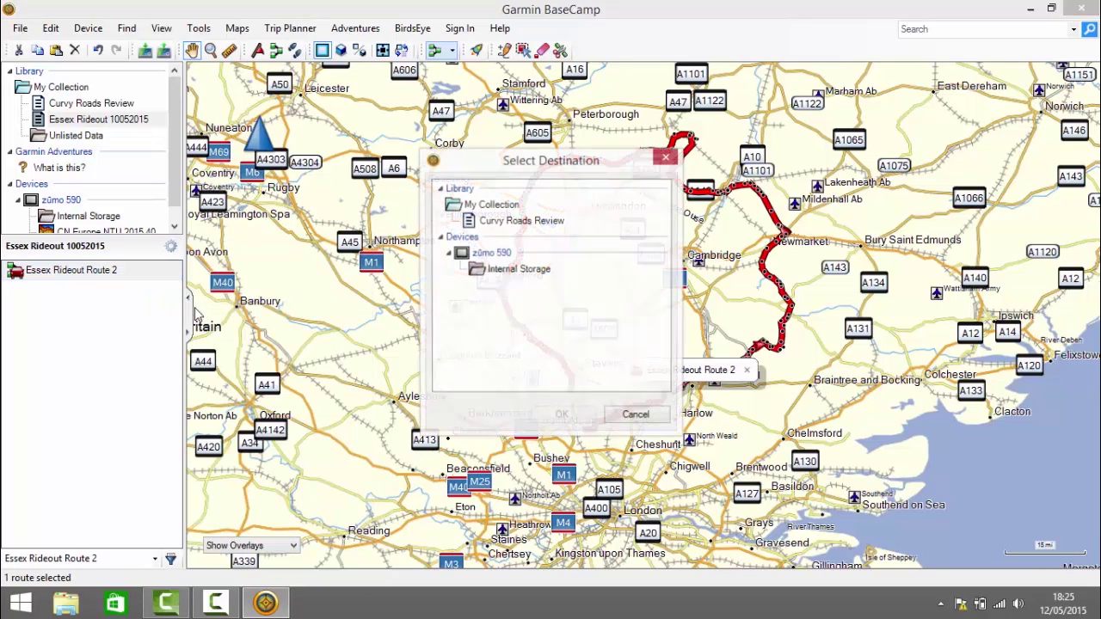
{"action": "left_click", "coordinate": [514, 273]}
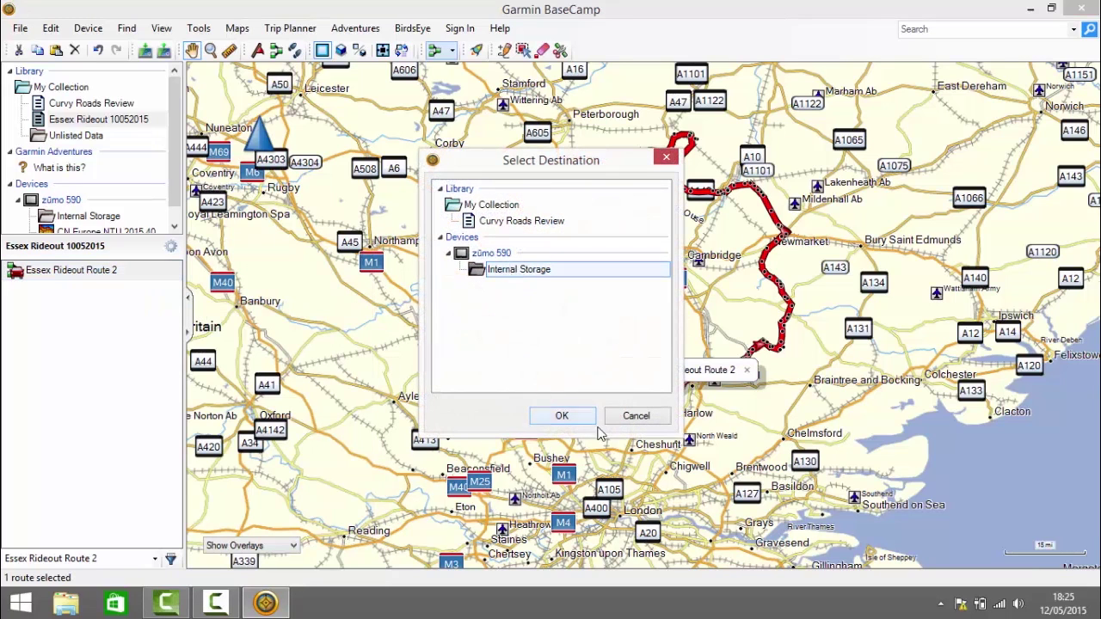
{"action": "left_click", "coordinate": [648, 419]}
{"action": "left_click", "coordinate": [21, 29]}
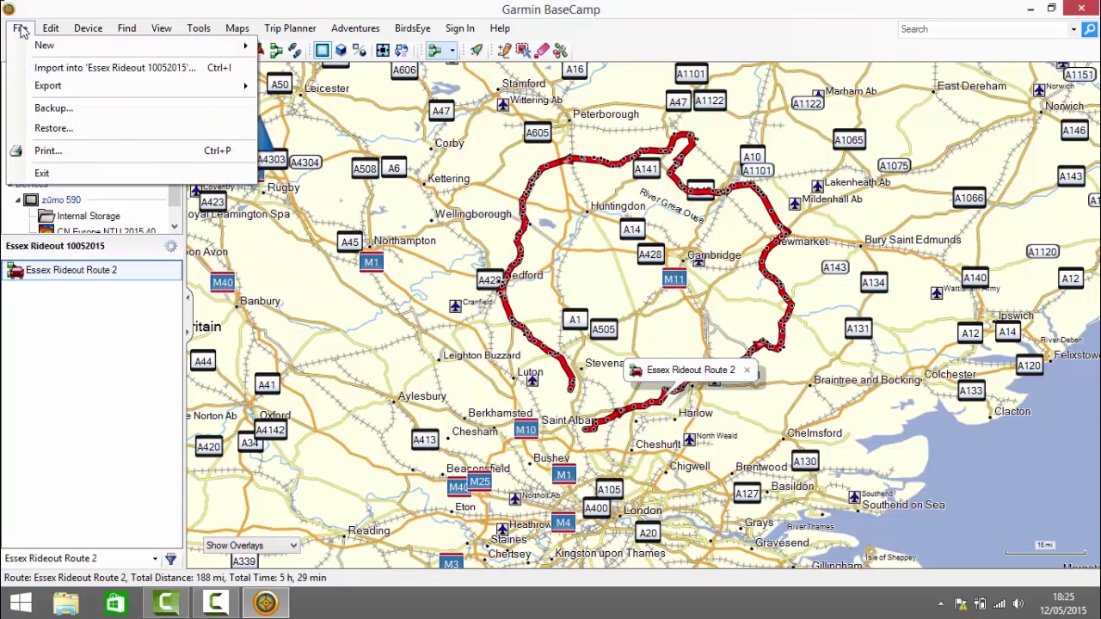
{"action": "mouse_move", "coordinate": [240, 87]}
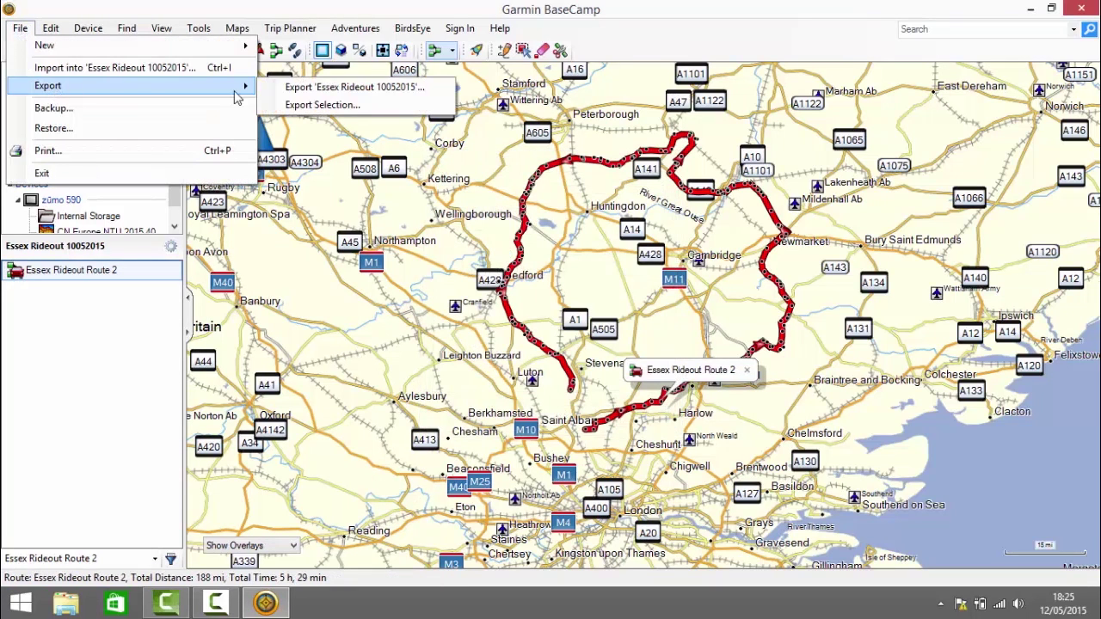
{"action": "left_click", "coordinate": [391, 89]}
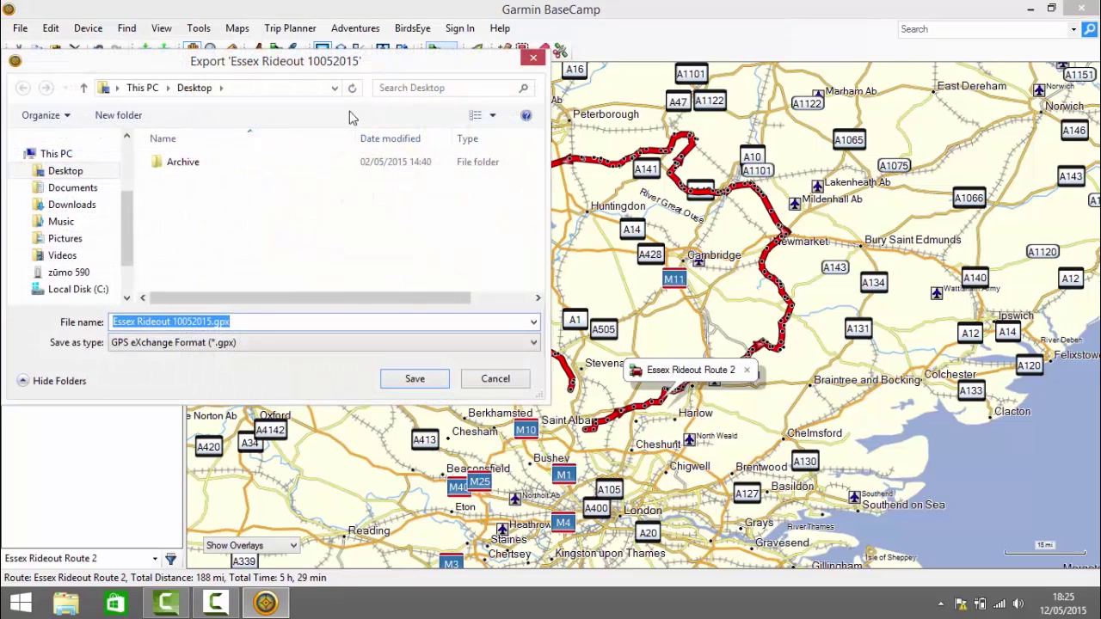
{"action": "left_click", "coordinate": [495, 379]}
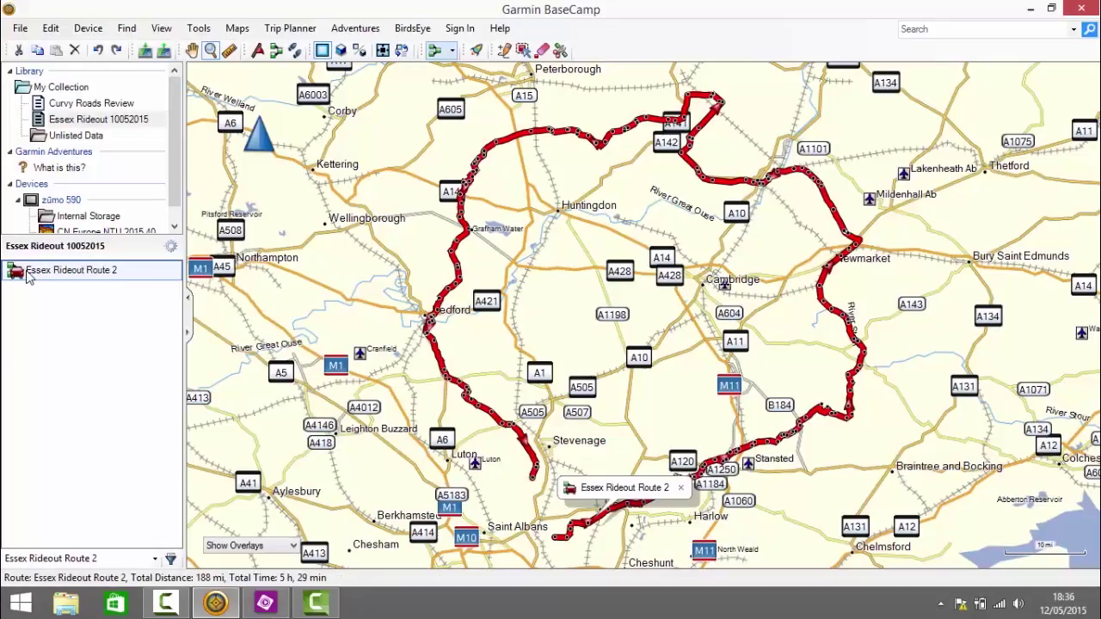
Set the line colour of Essex Rideout Route 2 to Yellow, invert the route's direction and close its properties.
{"action": "double_click", "coordinate": [29, 272]}
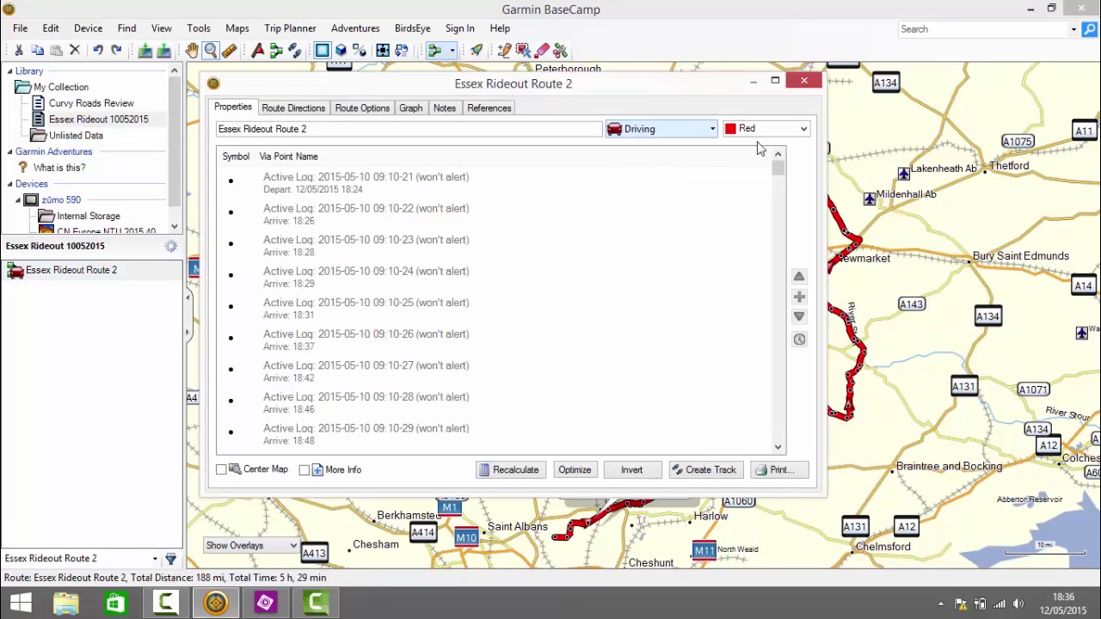
{"action": "left_click", "coordinate": [792, 136]}
{"action": "left_click", "coordinate": [754, 277]}
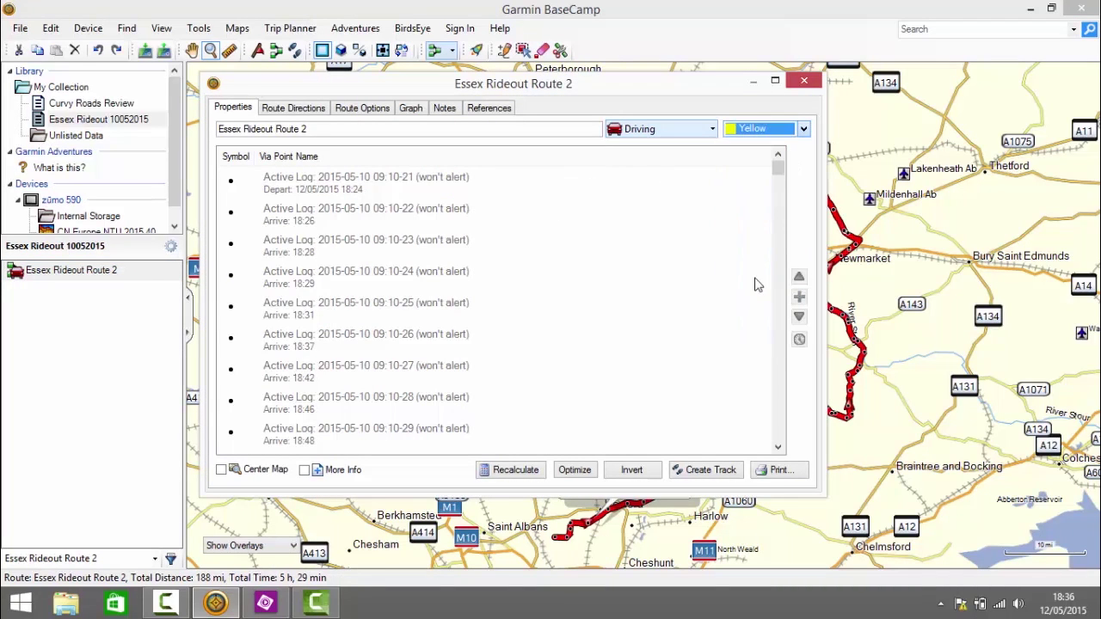
{"action": "left_click", "coordinate": [621, 471]}
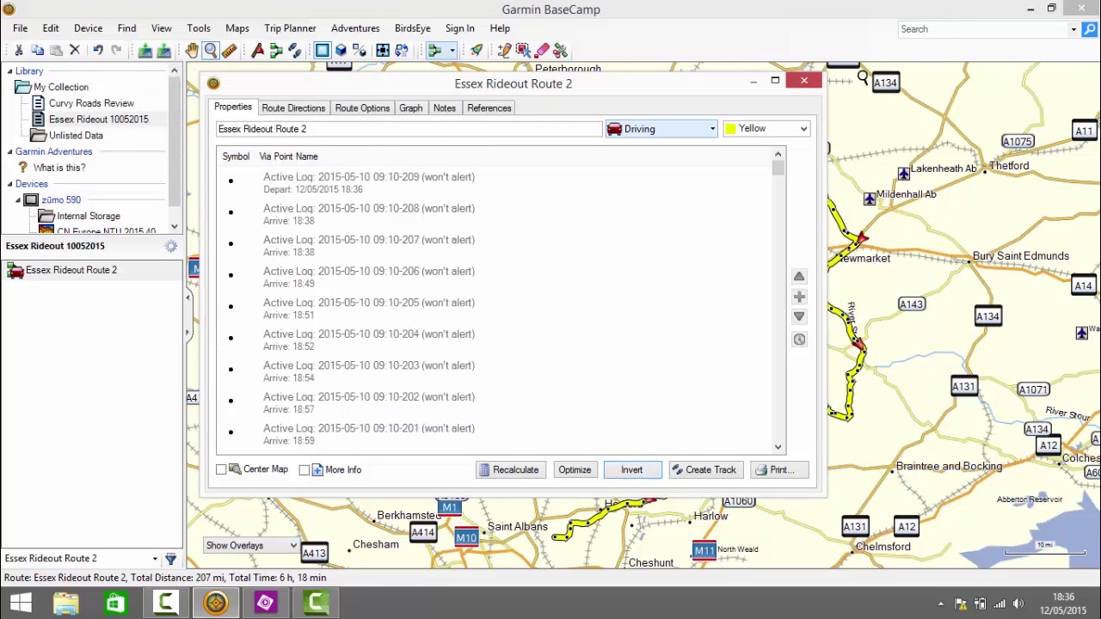
{"action": "left_click", "coordinate": [803, 80]}
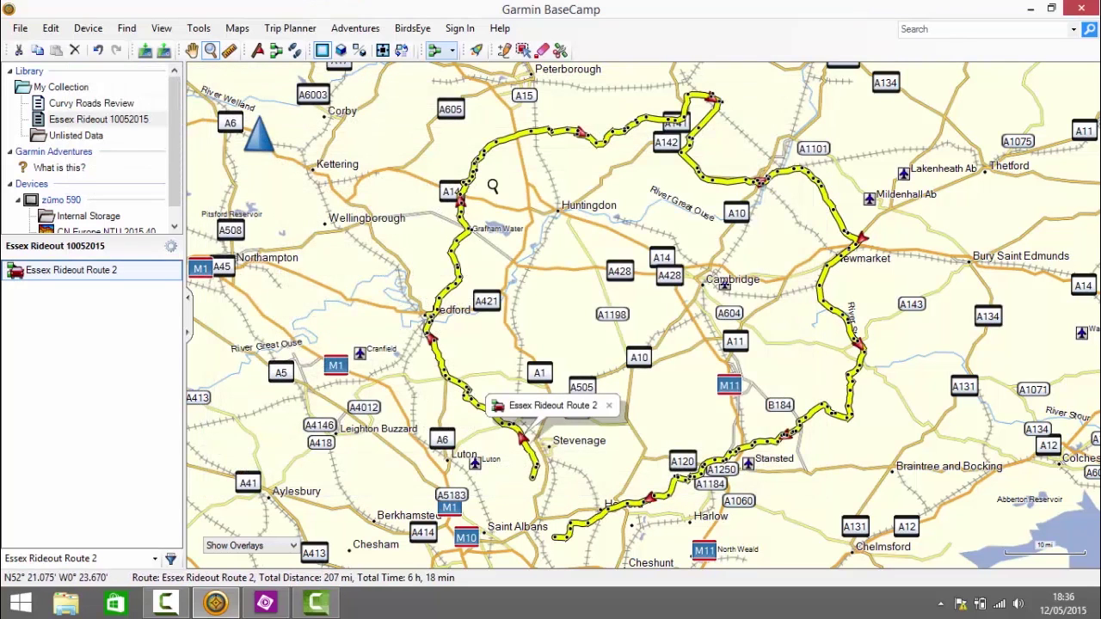